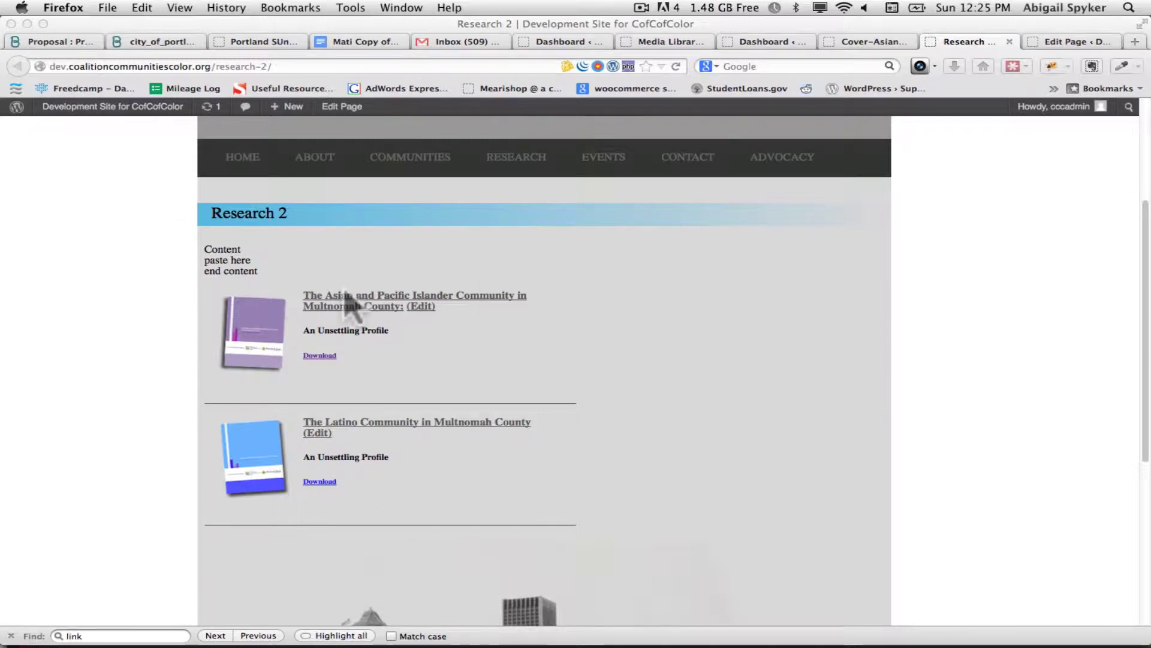
# - Review the Research 2 editor and page, the report PDF, and the dashboard tabs
pyautogui.click(1070, 42)
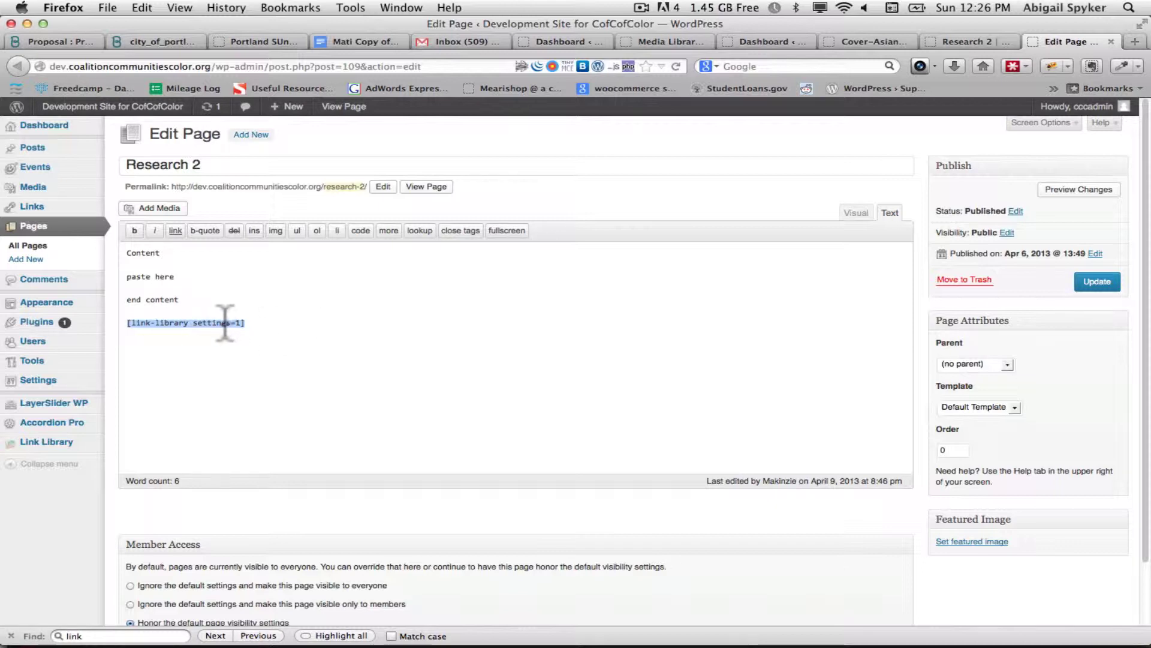
pyautogui.click(967, 41)
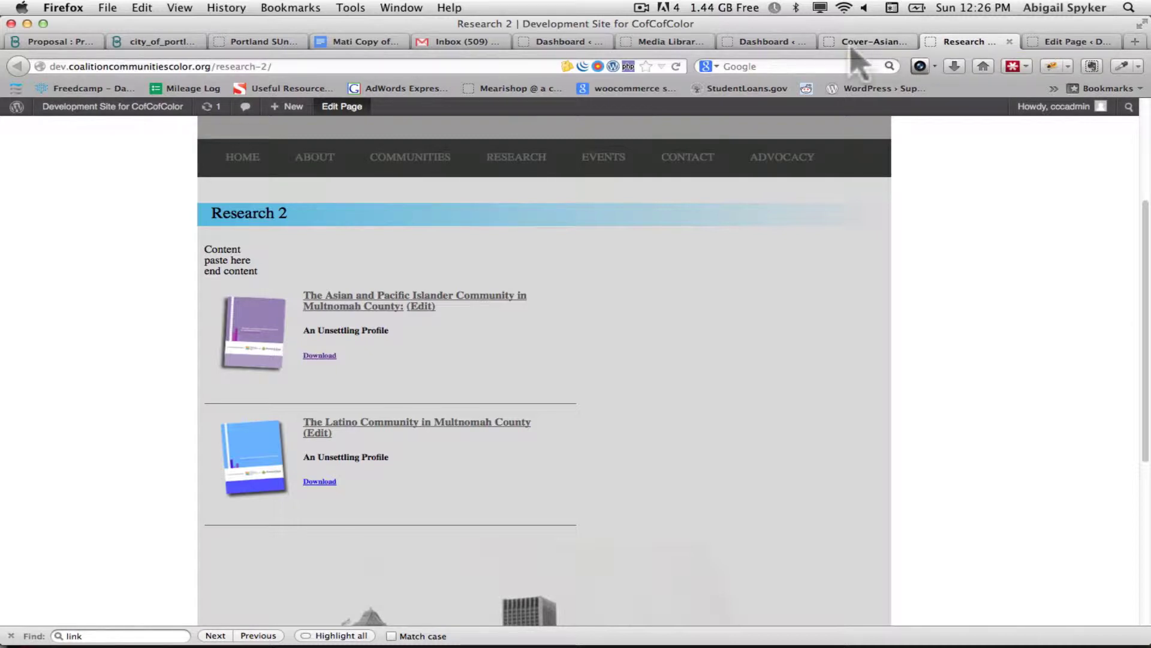
pyautogui.click(863, 42)
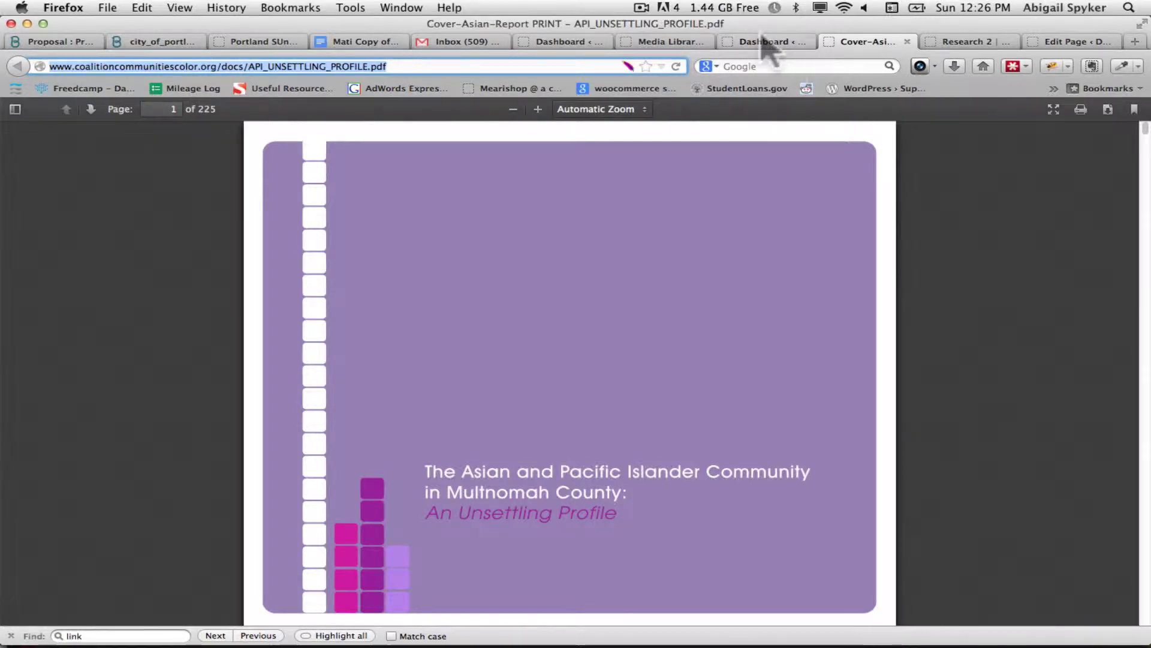
pyautogui.click(767, 43)
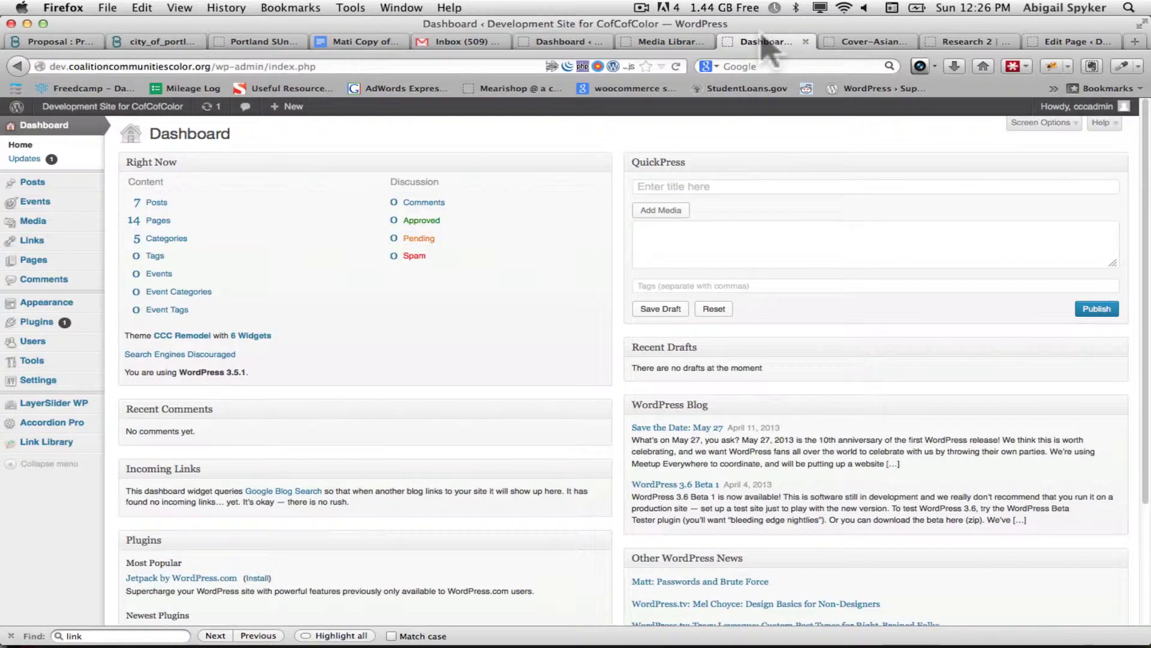
pyautogui.click(951, 44)
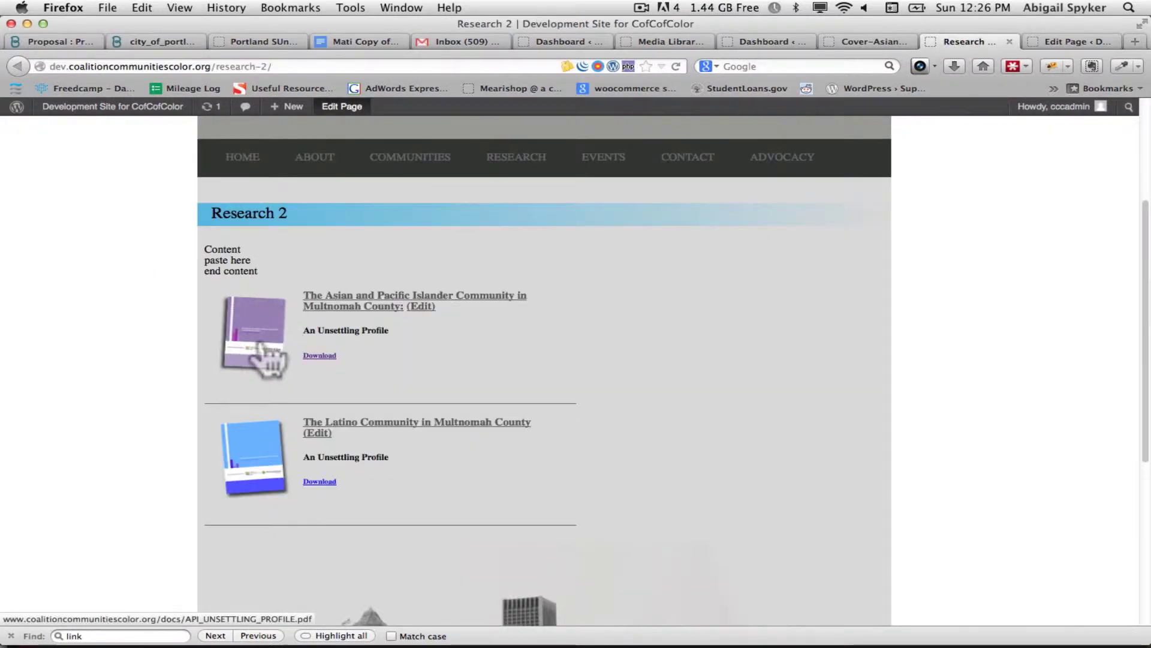
# - Check the desktop image 2.png and the report PDF, then go to Links > Add New
pyautogui.hotkey('ctrl', 'Up')
pyautogui.press('F11')
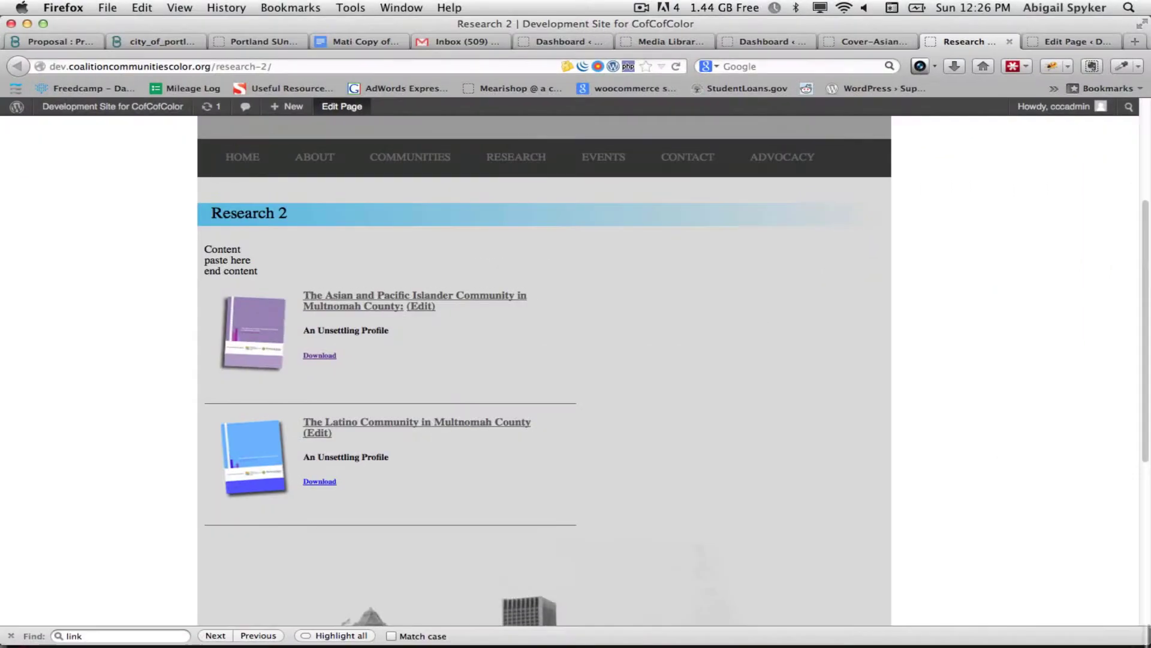
pyautogui.click(1105, 131)
pyautogui.press('F11')
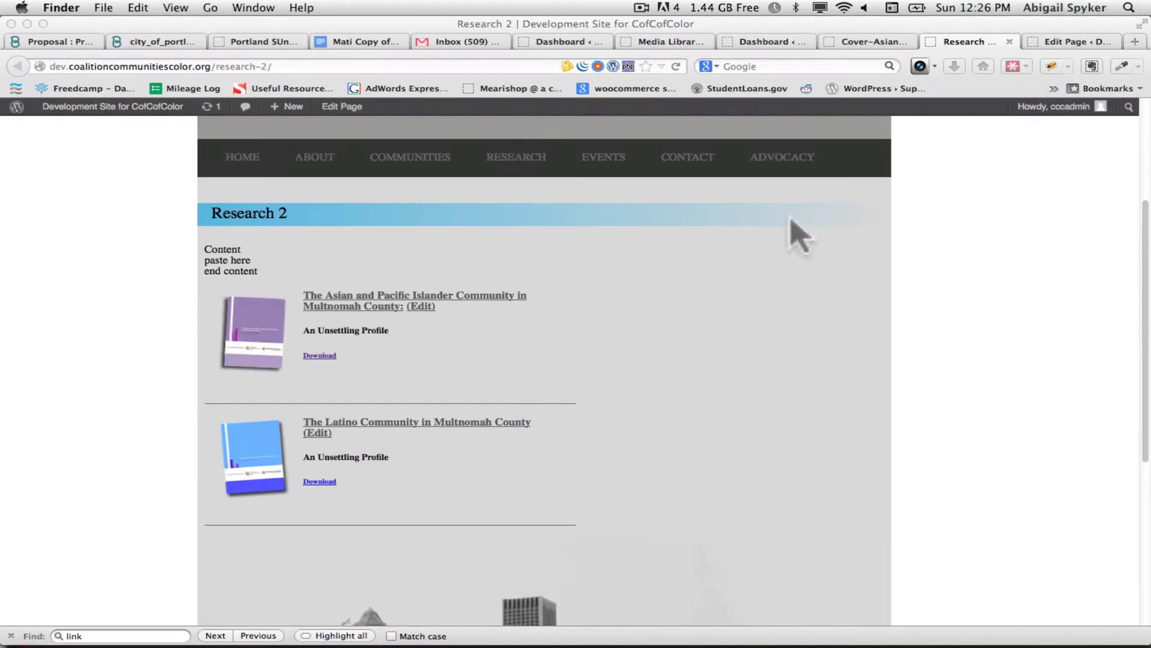
pyautogui.click(859, 52)
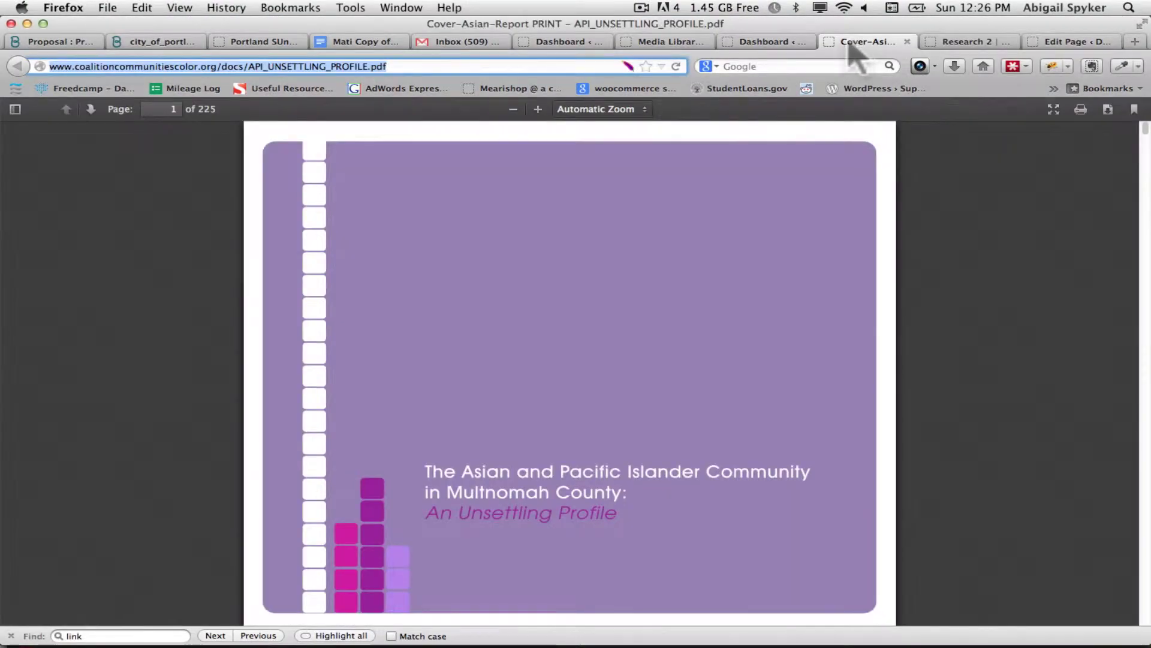
pyautogui.click(770, 41)
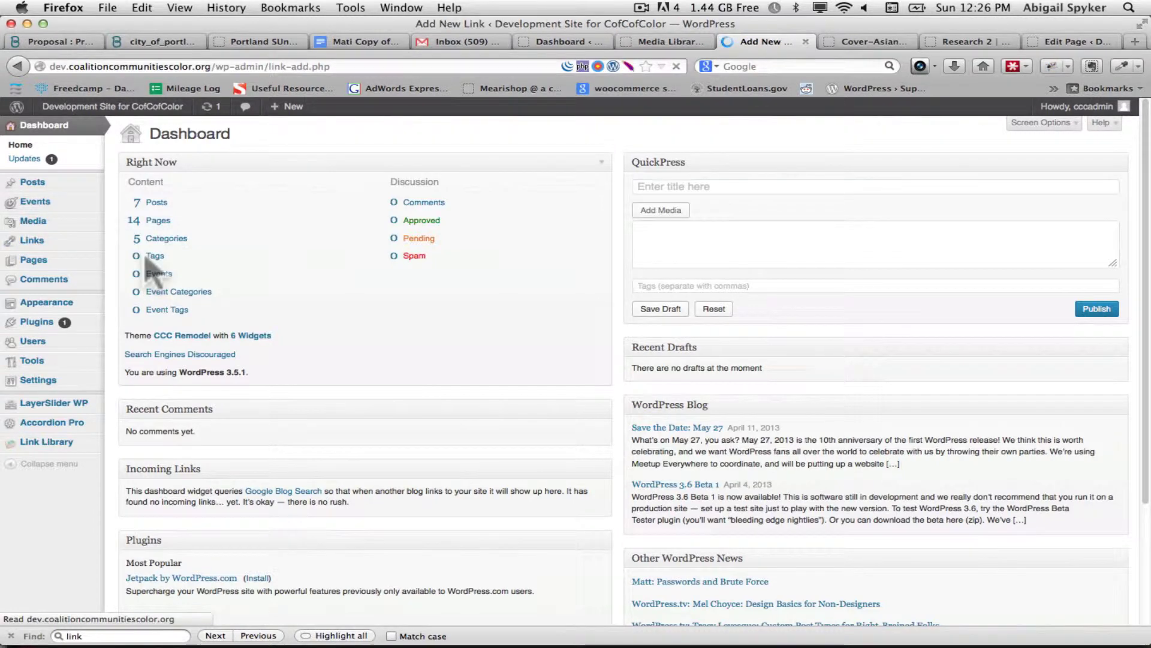
pyautogui.write('New s')
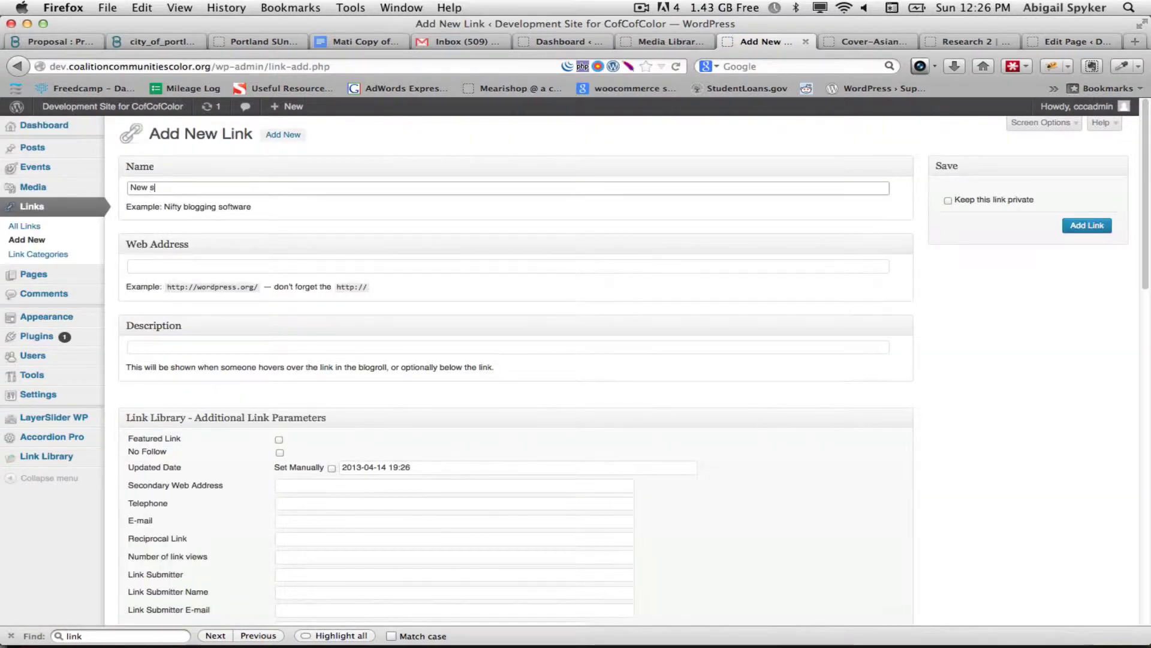
pyautogui.write('k')
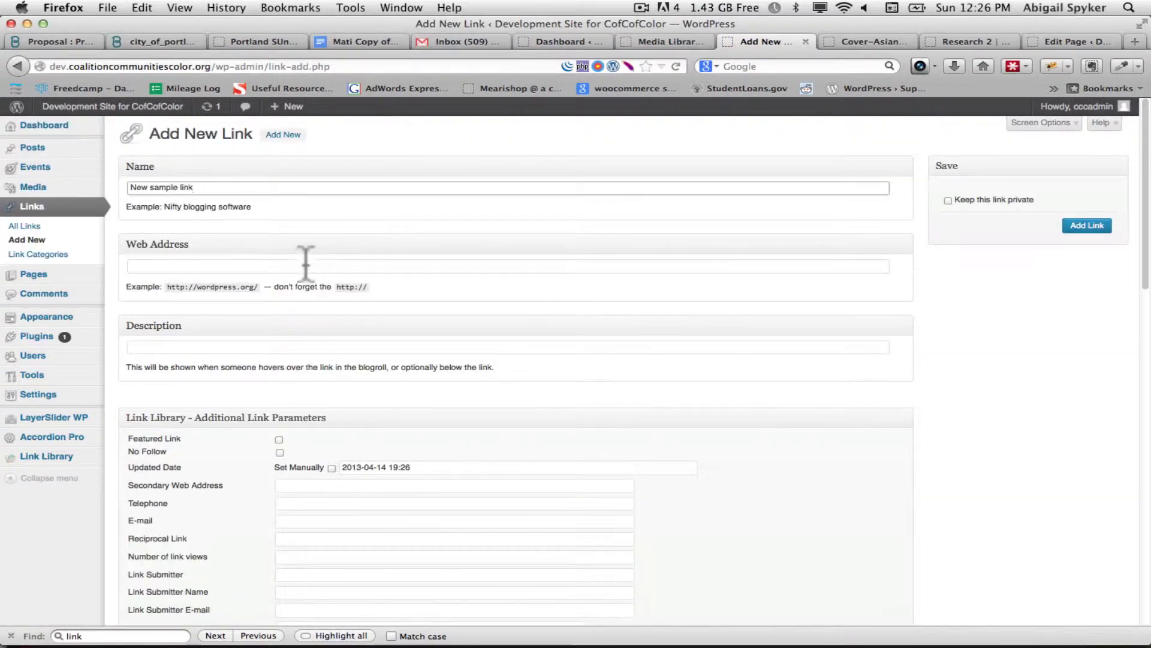
# - Enter 'New sample link', paste the report PDF address, and add 'Sample description'
pyautogui.click(304, 267)
pyautogui.click(859, 41)
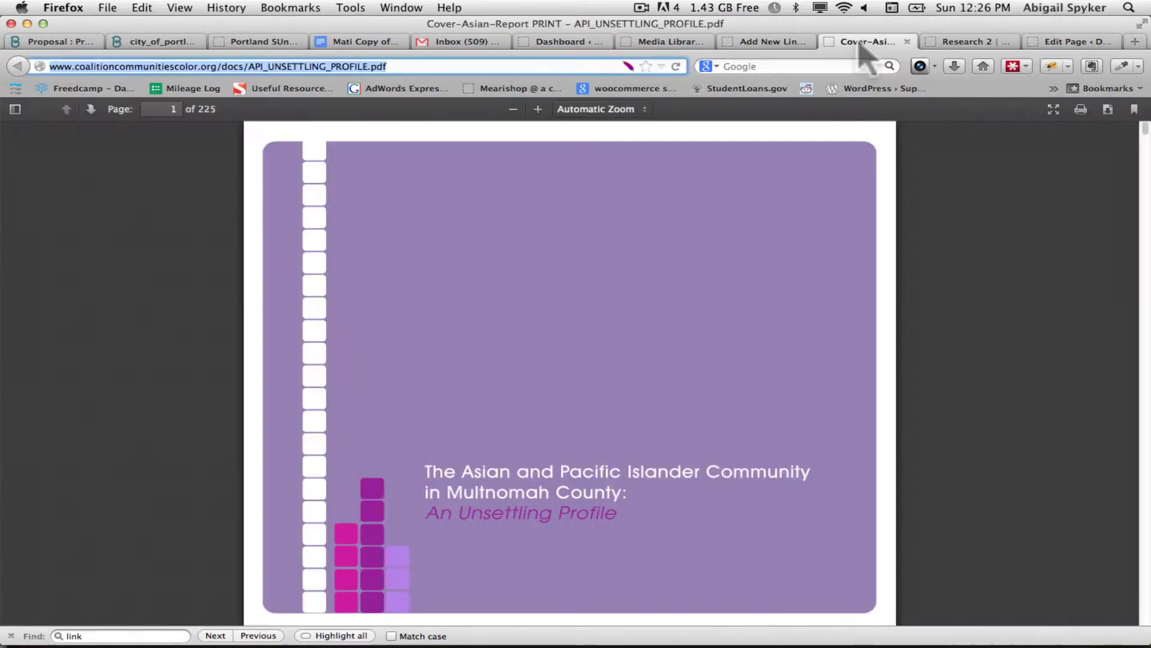
pyautogui.click(762, 42)
pyautogui.write('http://www.coalitioncommunitiescolor.org/docs/API_UNSETTLING_PROFILE.pdf')
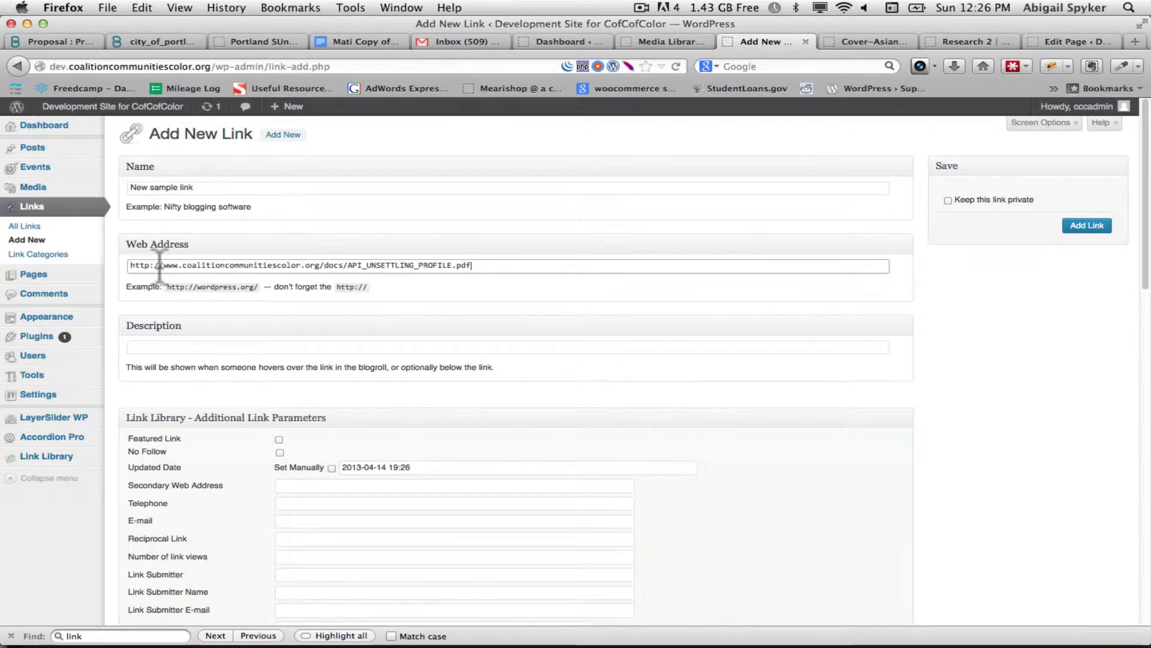
pyautogui.click(158, 348)
pyautogui.write('Sample description goes here')
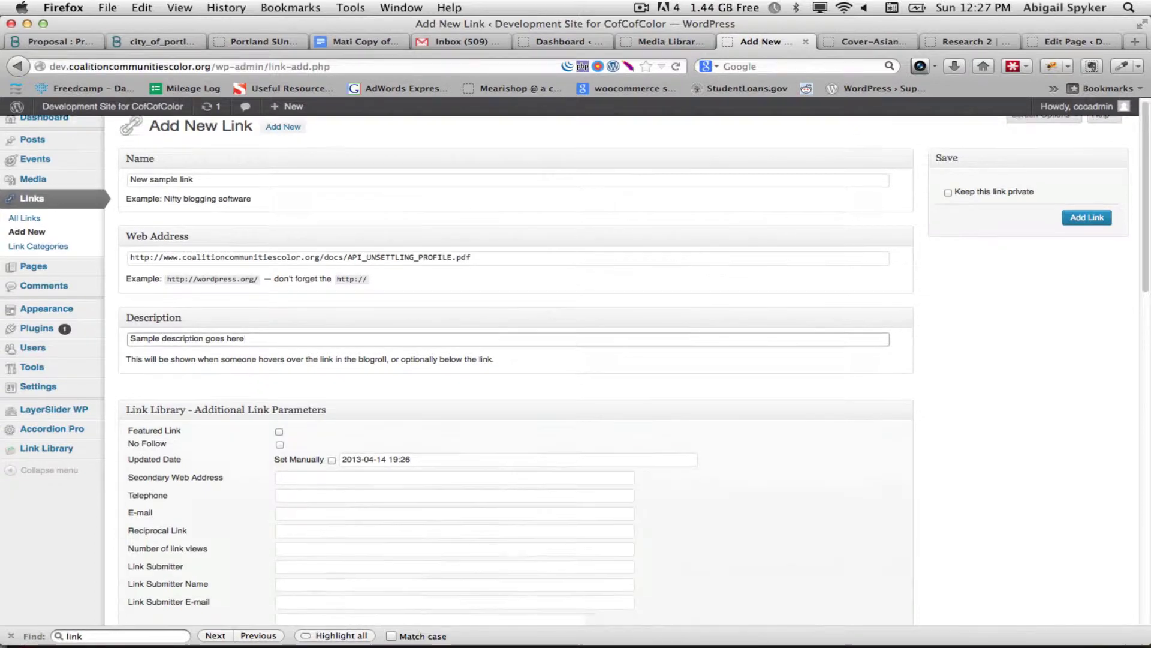
pyautogui.scroll(-3, 159, 373)
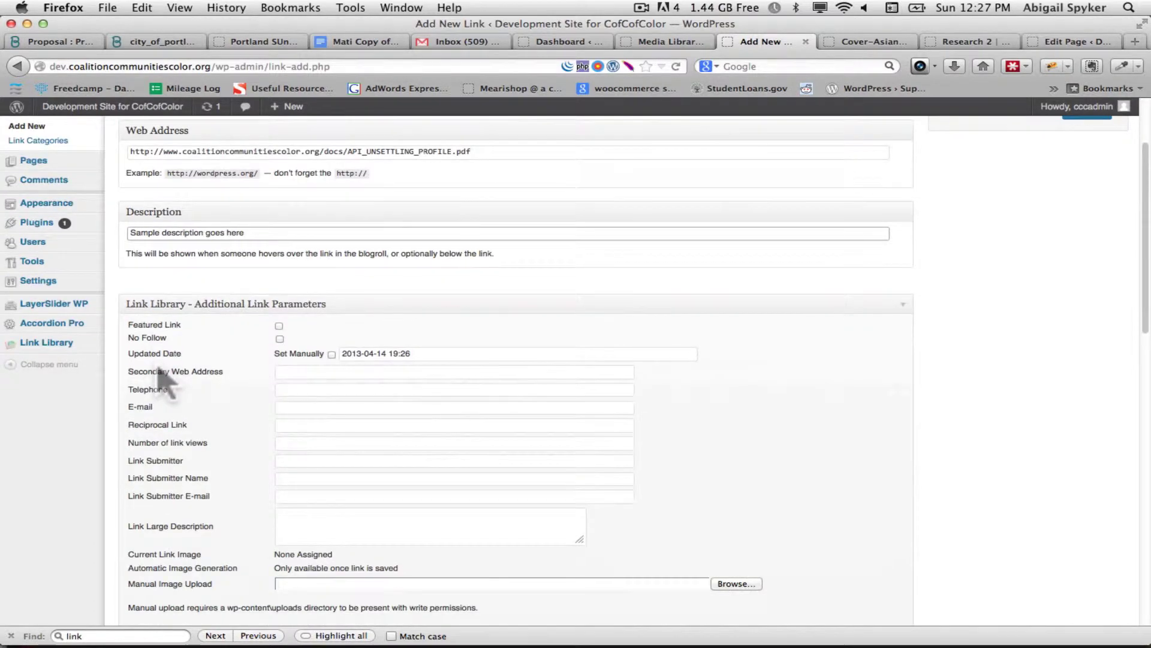
pyautogui.scroll(-3, 167, 378)
pyautogui.scroll(-2, 159, 376)
pyautogui.scroll(-2, 159, 375)
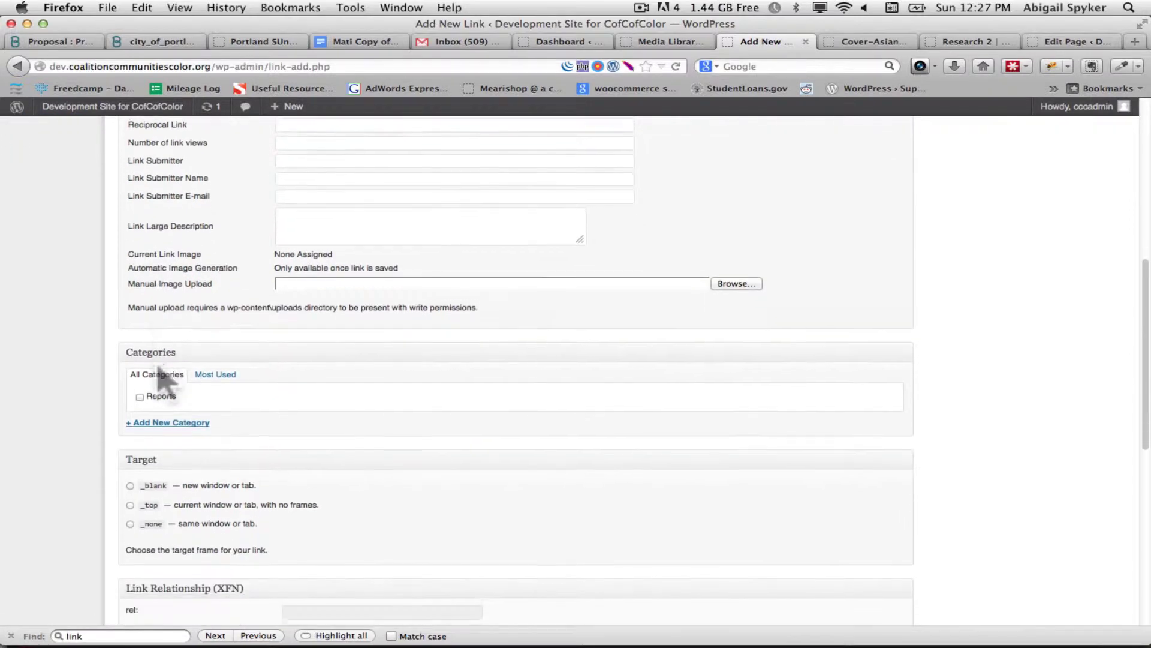
# - Tick Reports under Categories for the new link
pyautogui.click(139, 394)
pyautogui.scroll(-1, 329, 404)
pyautogui.scroll(-3, 329, 404)
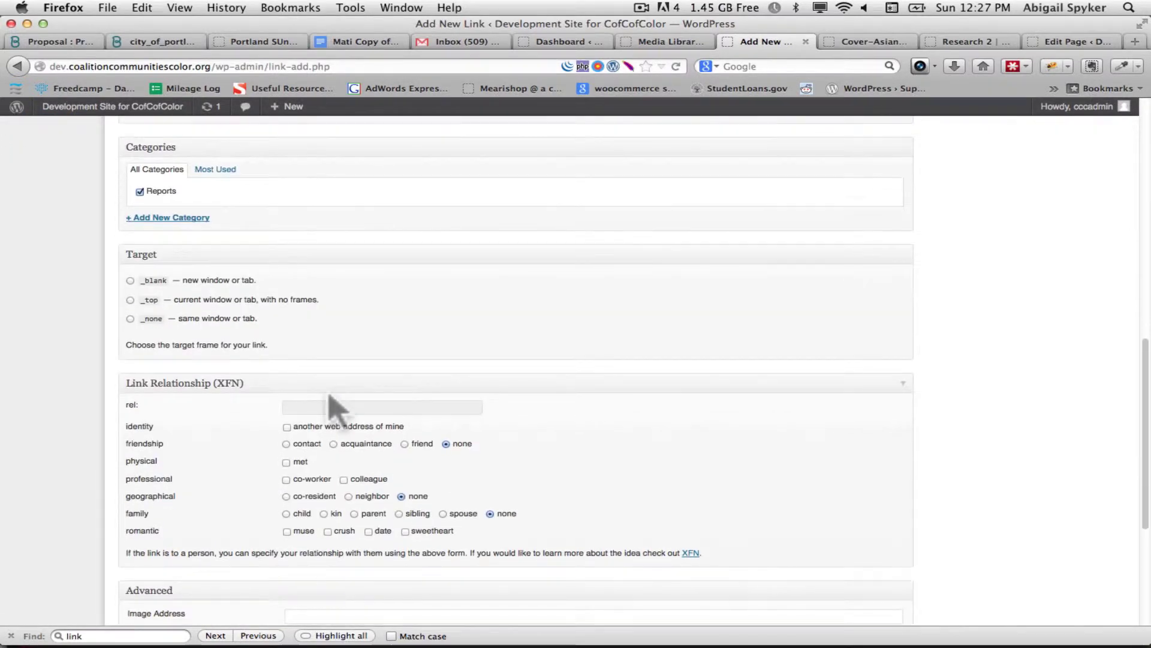
pyautogui.scroll(-1, 329, 405)
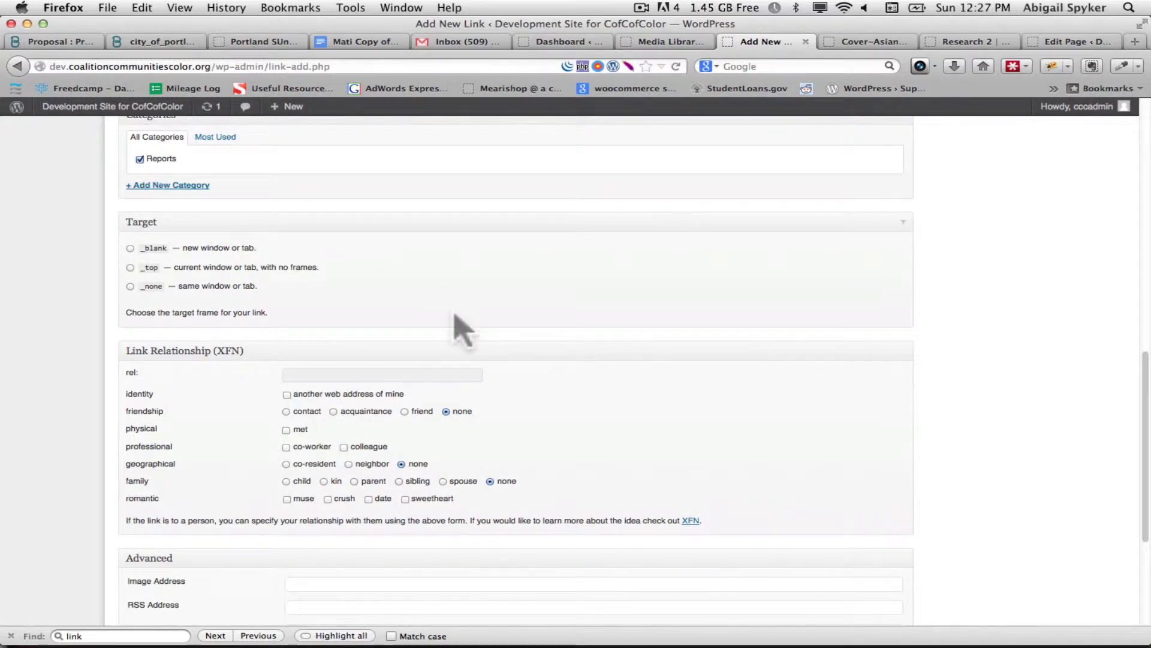
pyautogui.scroll(-2, 463, 329)
pyautogui.scroll(-1, 463, 329)
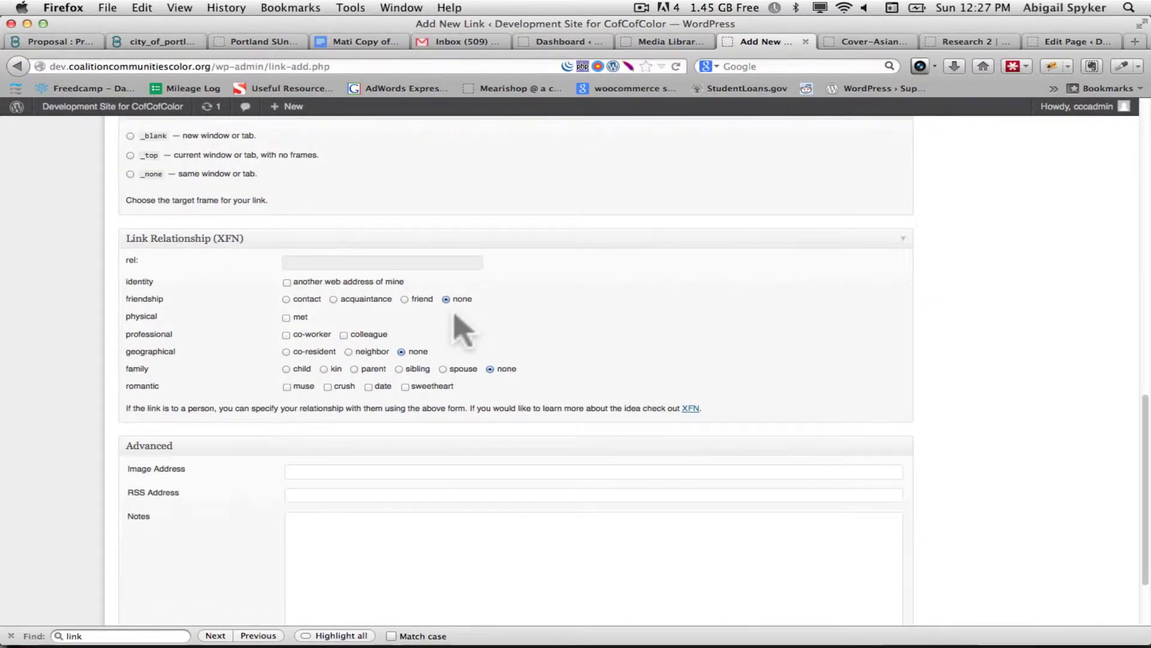
pyautogui.scroll(-3, 333, 322)
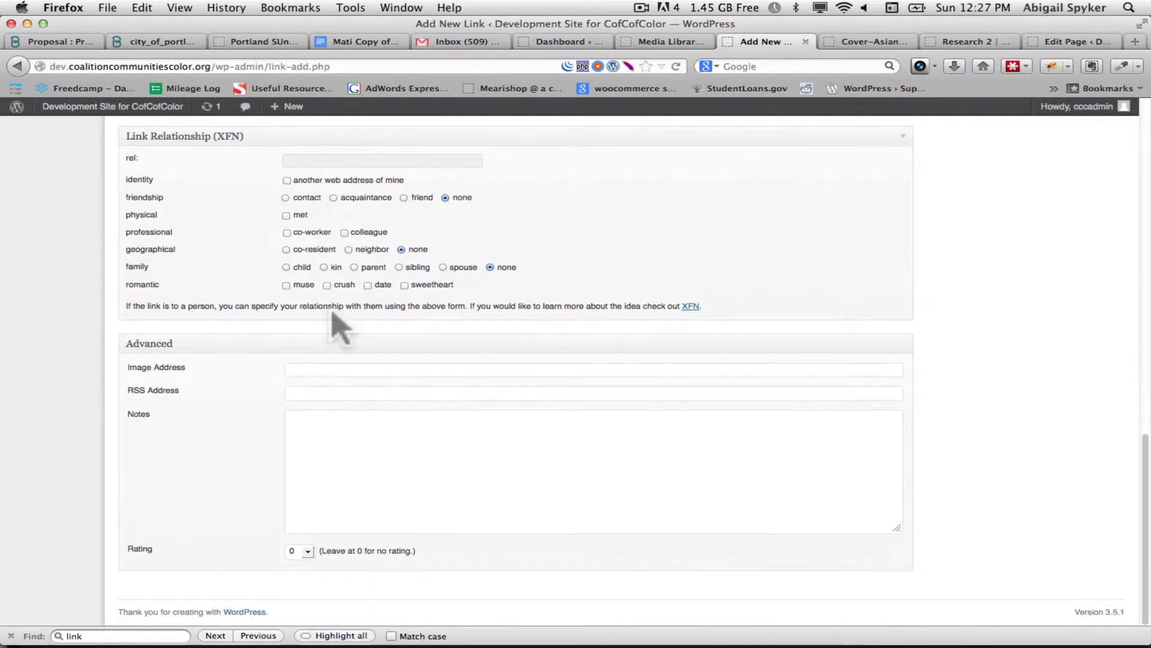
pyautogui.scroll(6, 340, 326)
pyautogui.scroll(7, 340, 326)
pyautogui.scroll(3, 334, 327)
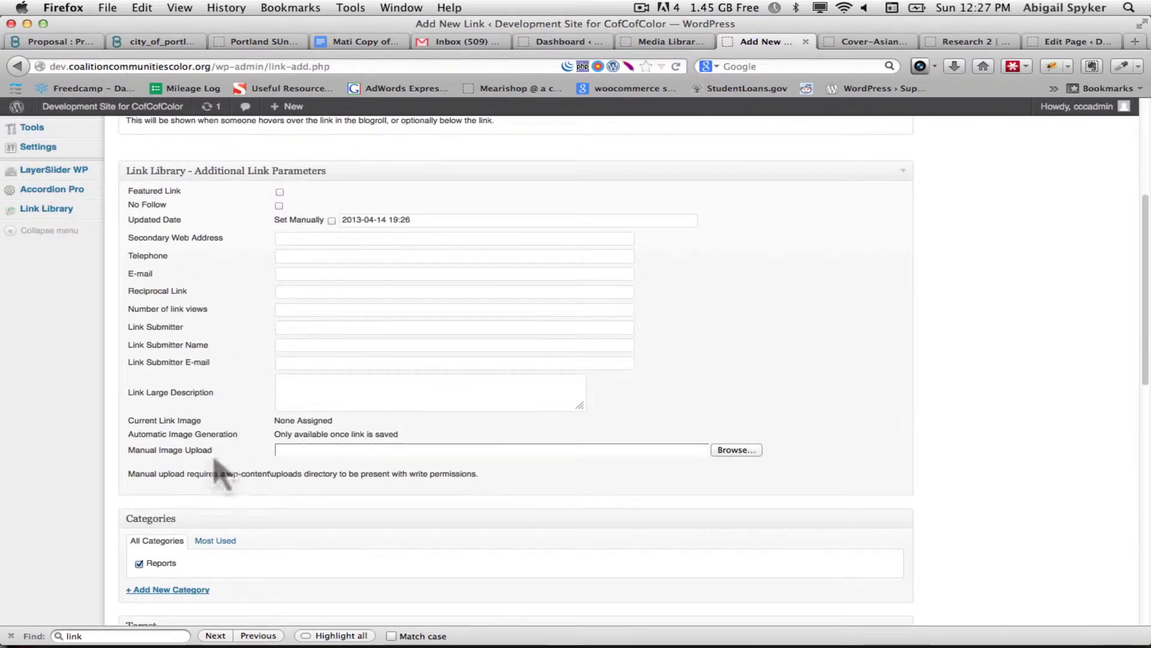
# - Choose the Desktop file 2.png as the link's manual upload image
pyautogui.click(736, 450)
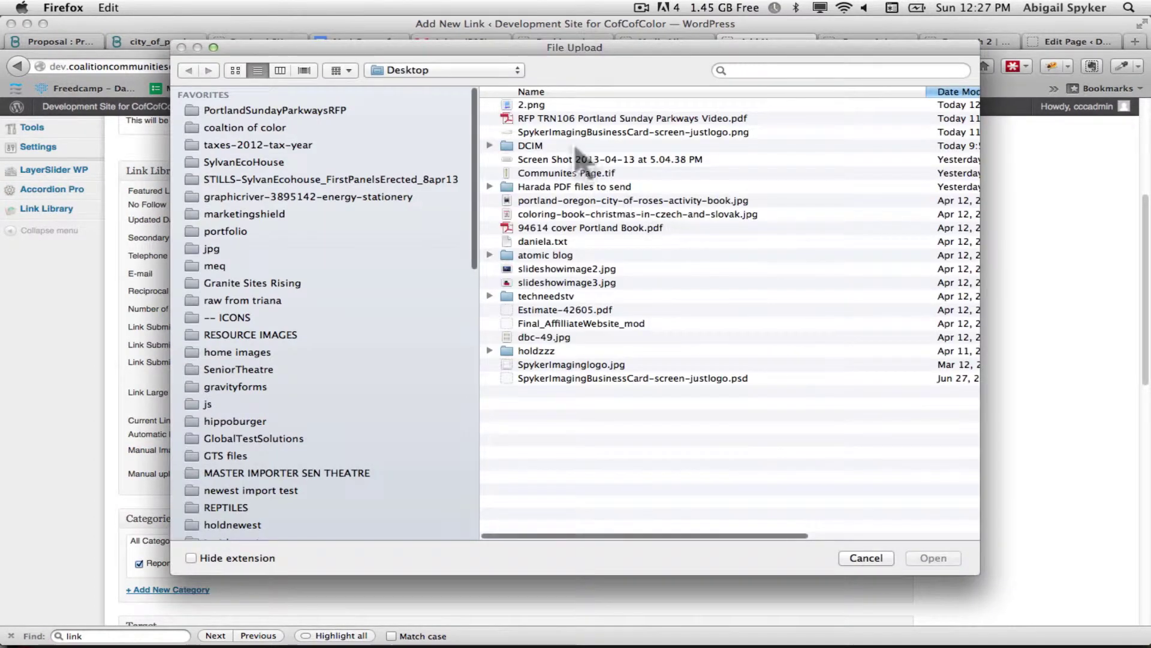
pyautogui.doubleClick(531, 107)
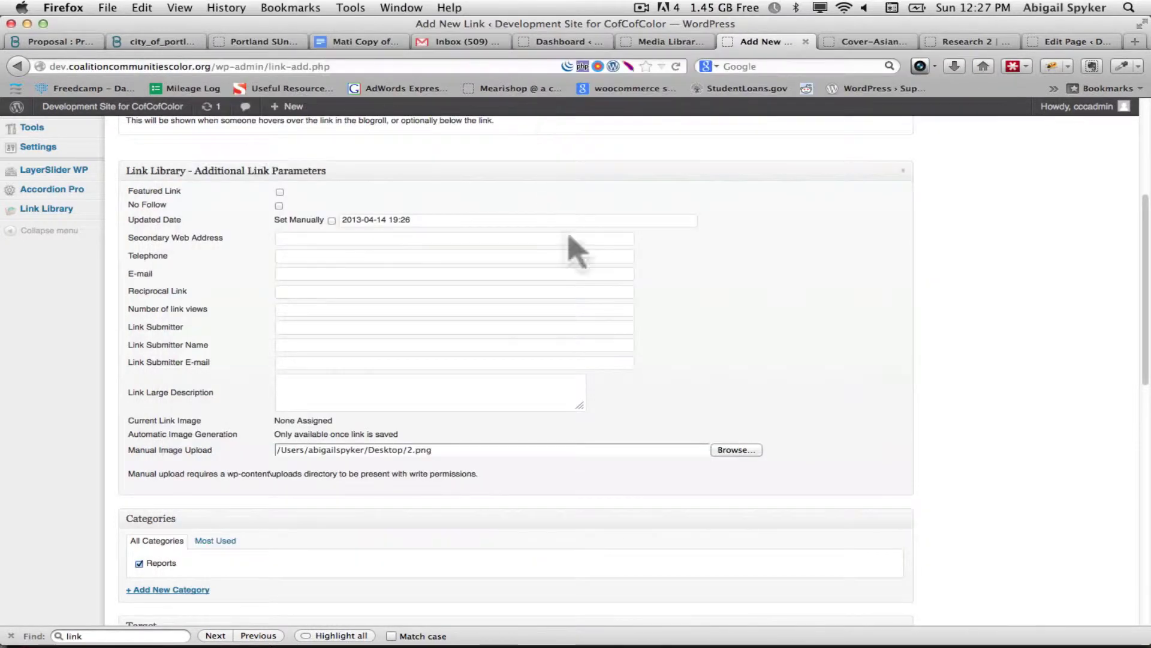
pyautogui.scroll(-3, 740, 463)
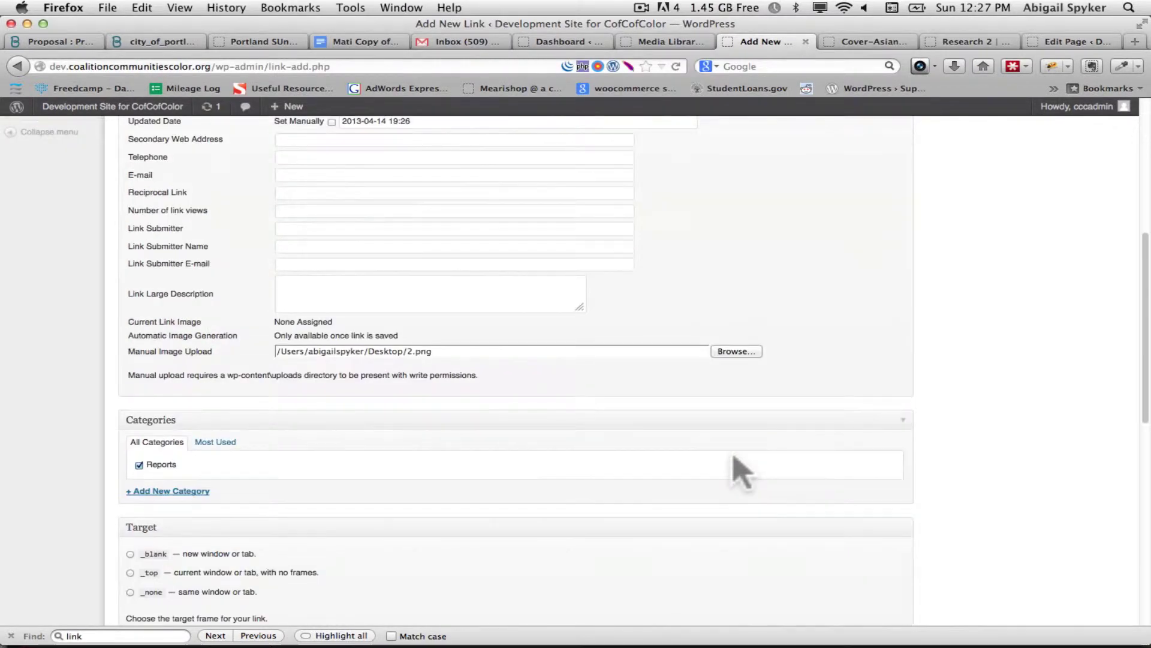
pyautogui.scroll(-1, 612, 410)
pyautogui.scroll(-5, 612, 410)
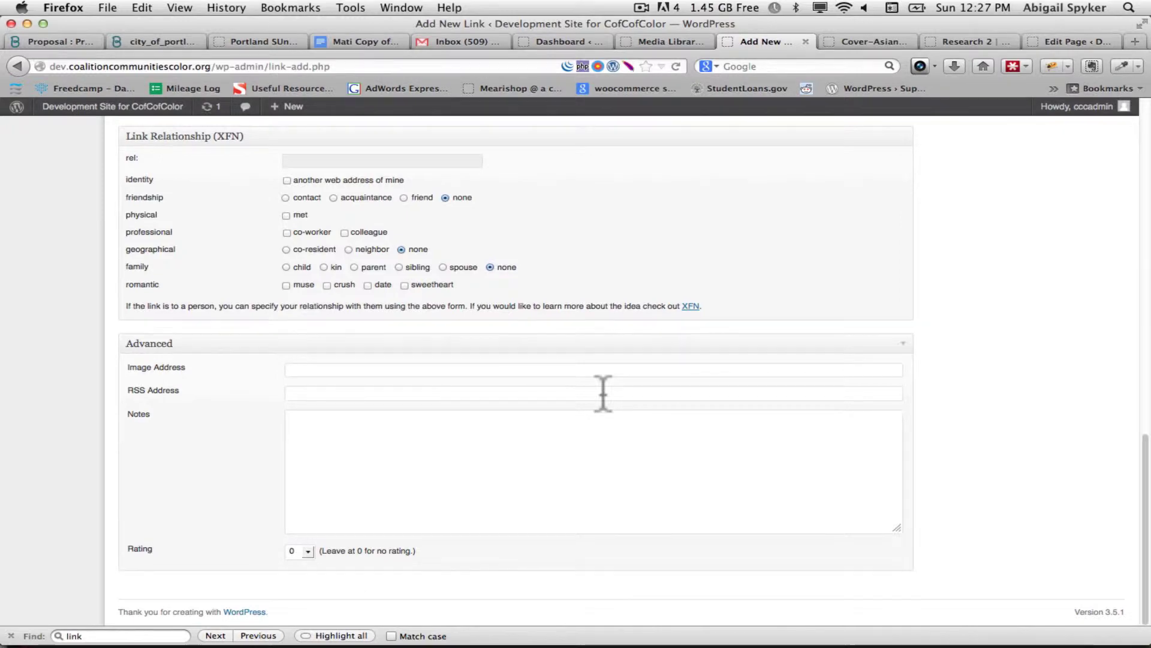
pyautogui.scroll(4, 603, 405)
pyautogui.scroll(1, 603, 407)
pyautogui.scroll(5, 608, 407)
pyautogui.scroll(1, 608, 410)
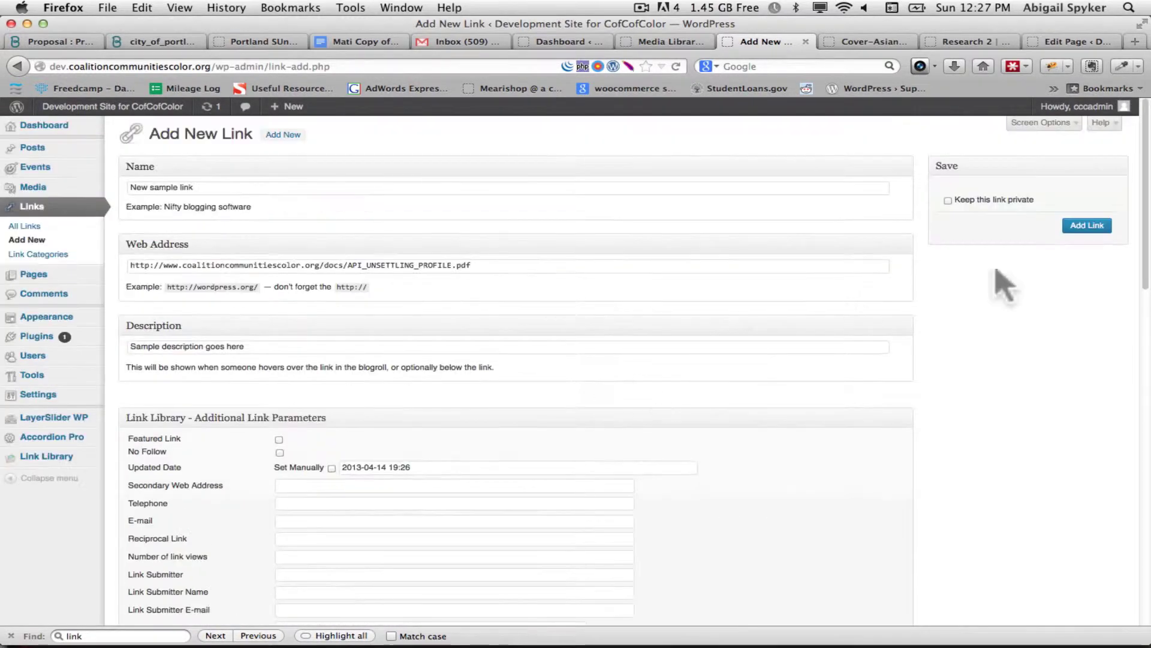
# - Add the new link, then bring up the All Links list
pyautogui.click(1087, 226)
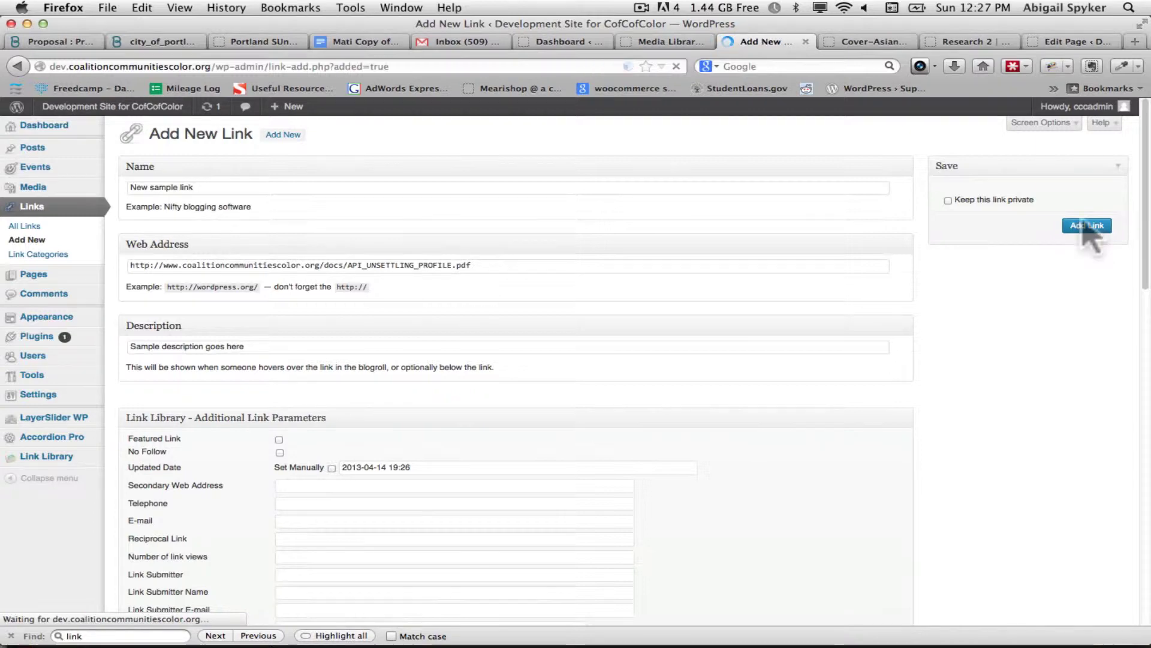
pyautogui.scroll(-1, 1091, 235)
pyautogui.scroll(-5, 1091, 236)
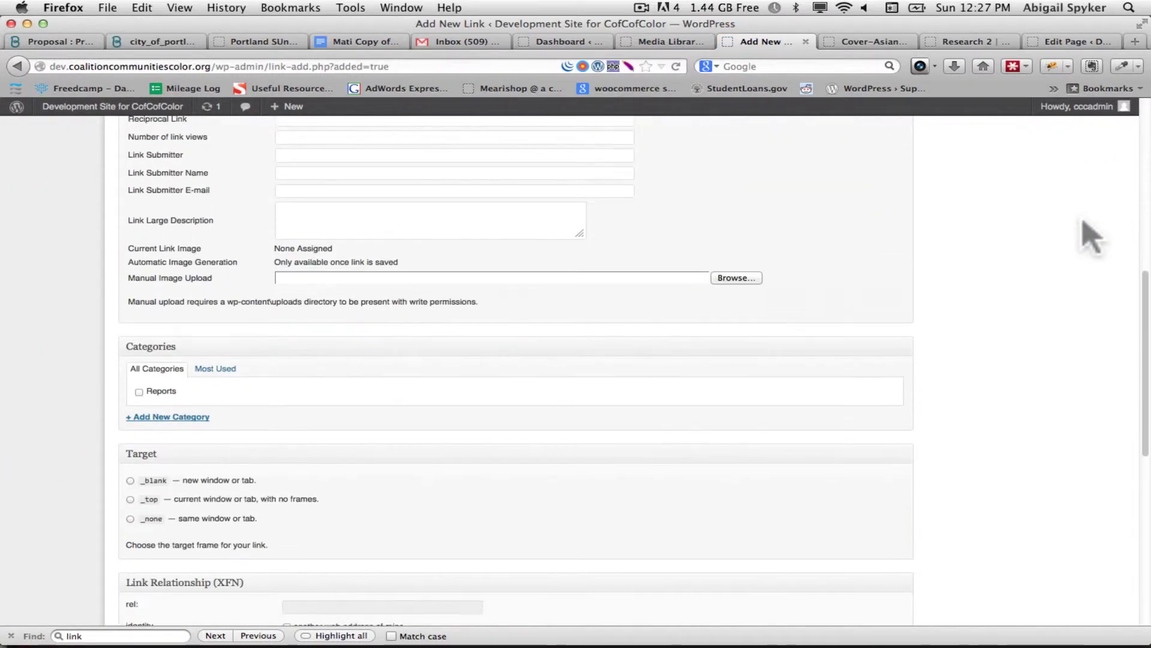
pyautogui.scroll(-3, 1092, 236)
pyautogui.scroll(-3, 1091, 237)
pyautogui.scroll(2, 1091, 236)
pyautogui.scroll(1, 699, 309)
pyautogui.scroll(3, 699, 299)
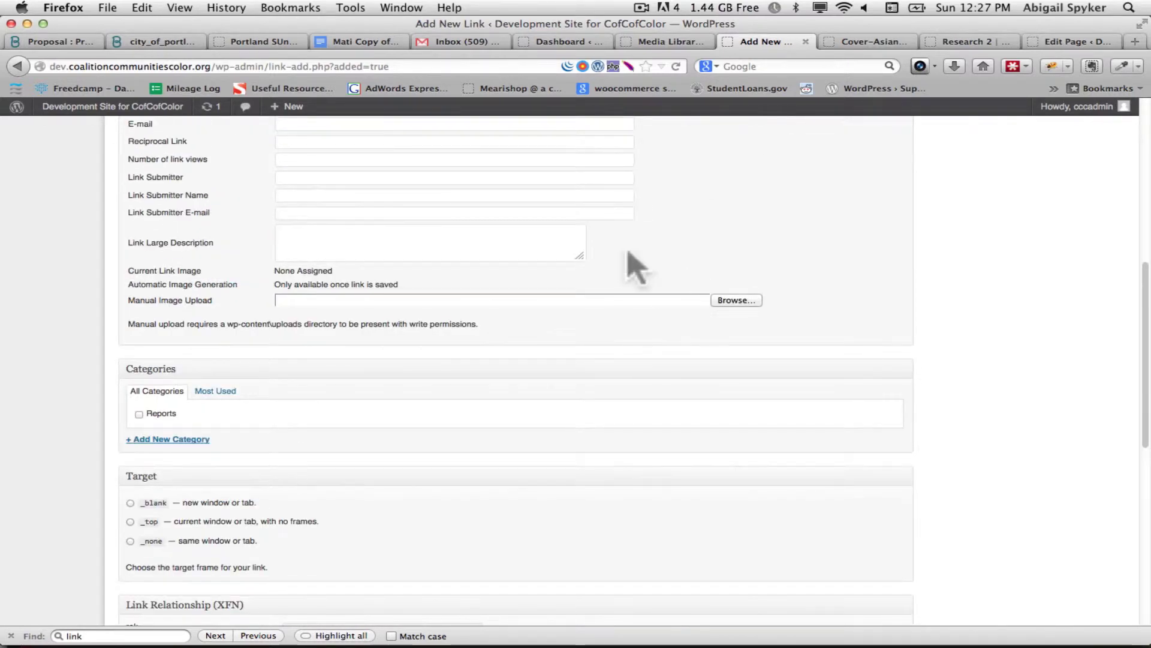
pyautogui.scroll(6, 617, 257)
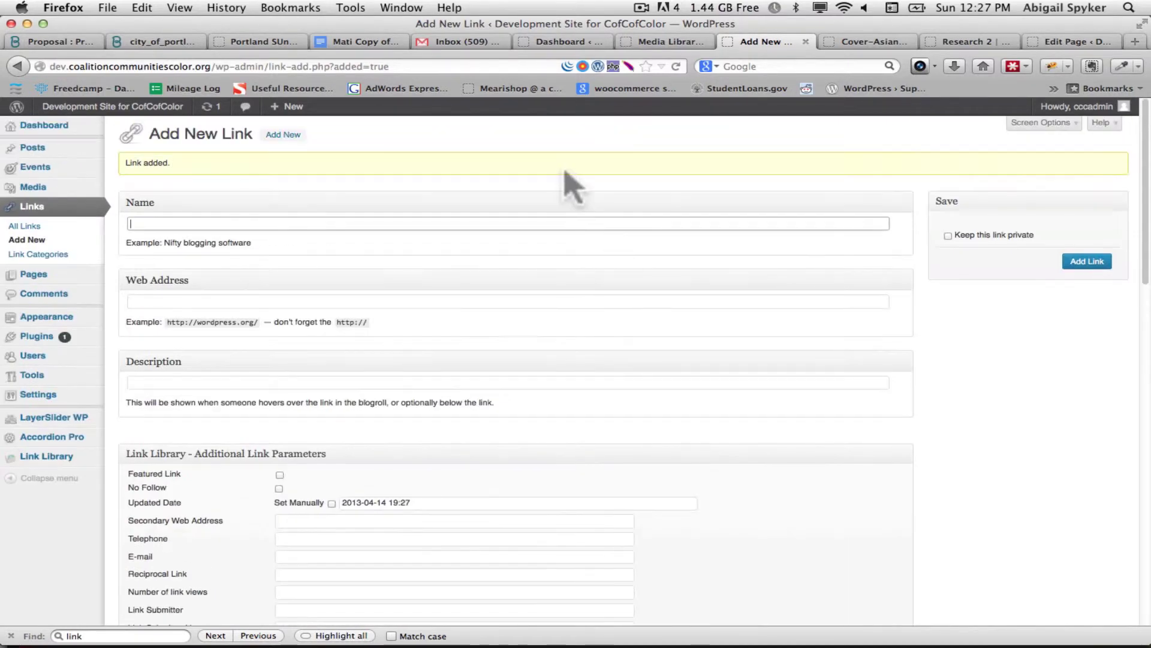
pyautogui.click(36, 209)
# - Reload Research 2 to check the new sample link entry, then return to the report PDF
pyautogui.click(869, 43)
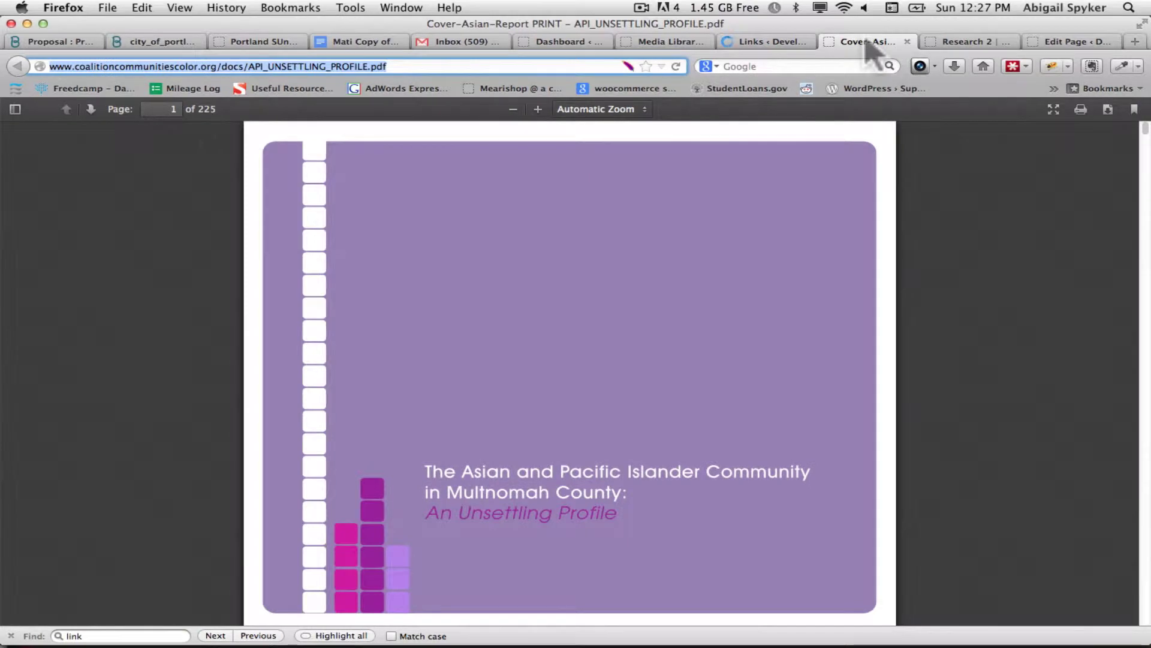
pyautogui.click(964, 44)
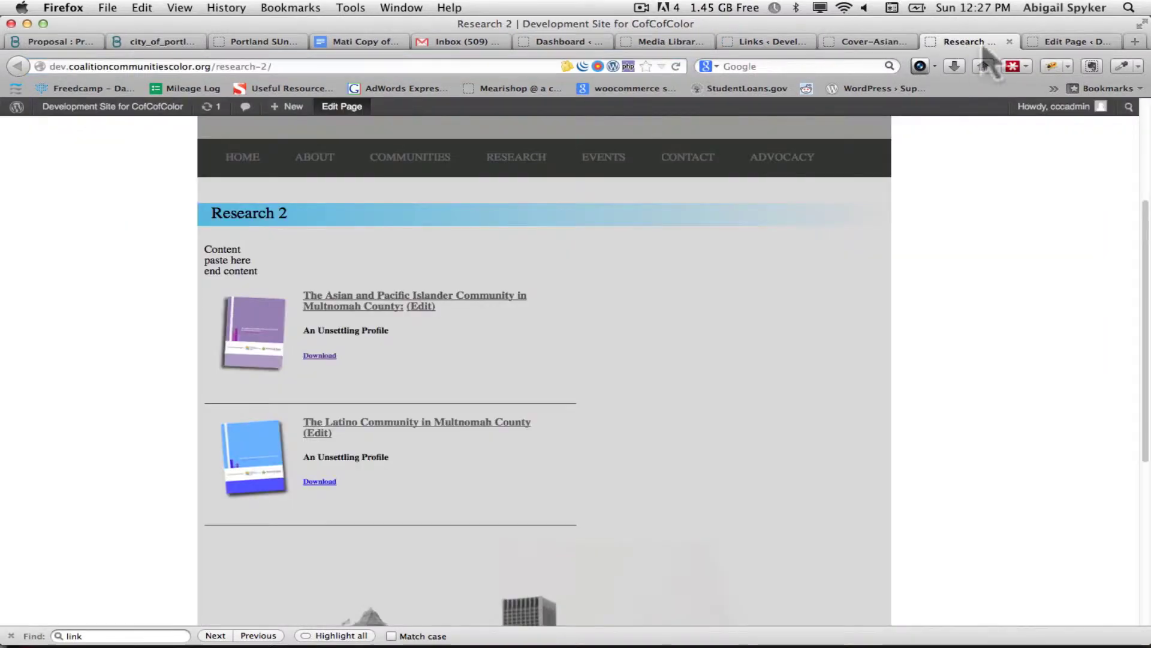
pyautogui.click(676, 66)
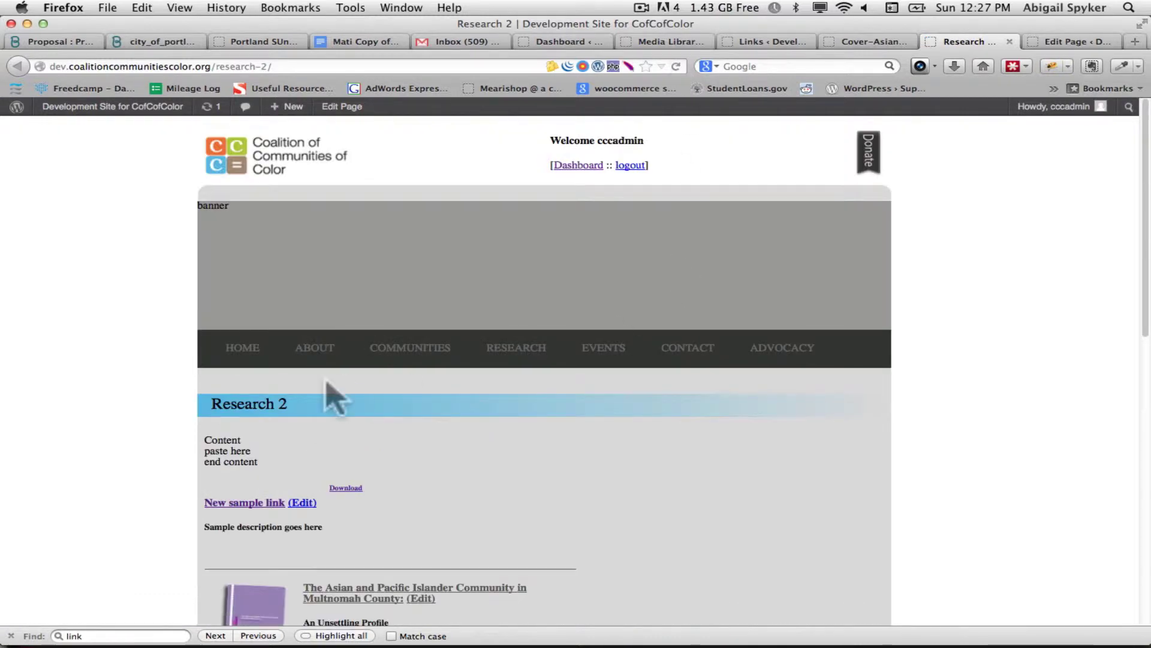
pyautogui.scroll(-3, 326, 394)
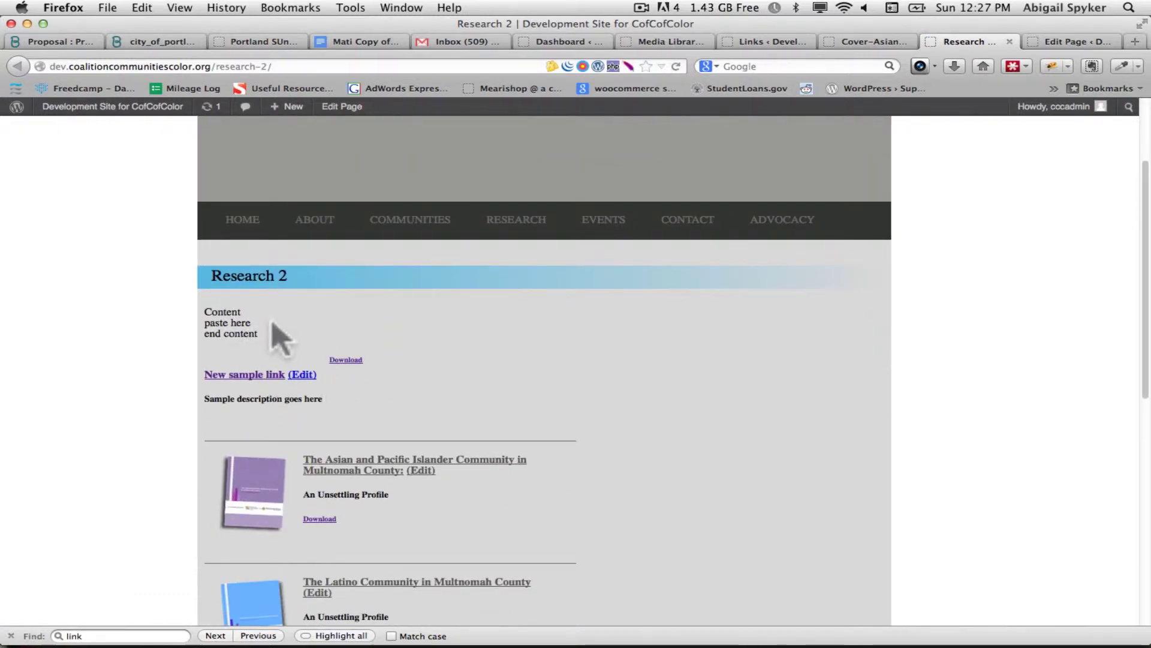
pyautogui.scroll(-1, 282, 338)
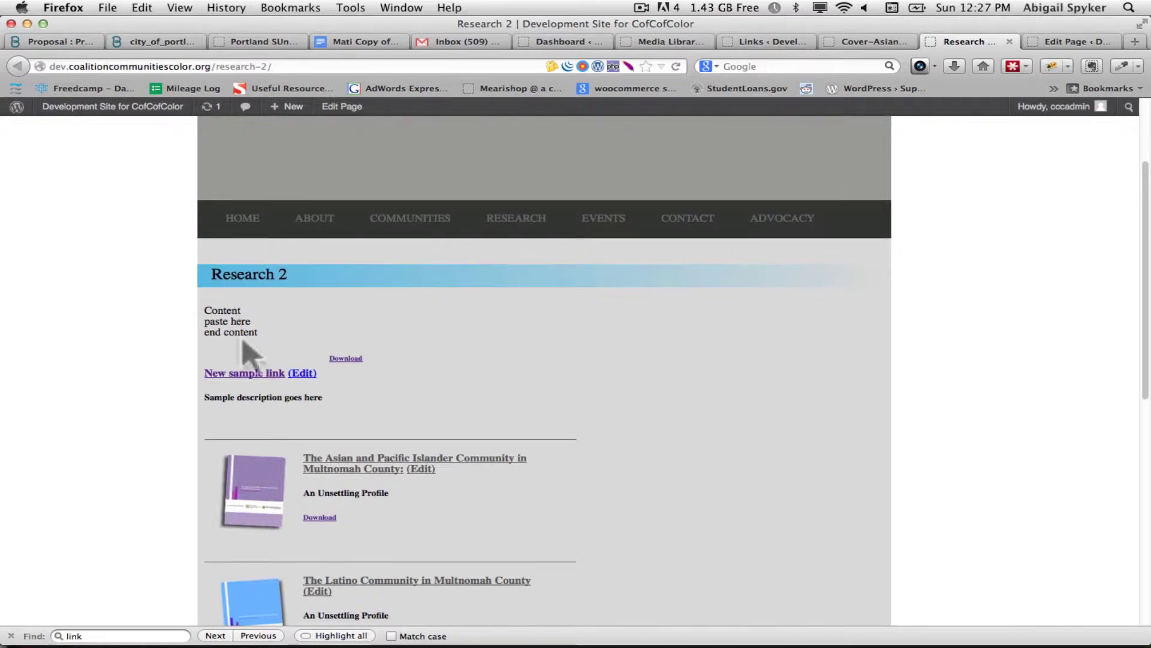
pyautogui.scroll(-1, 256, 360)
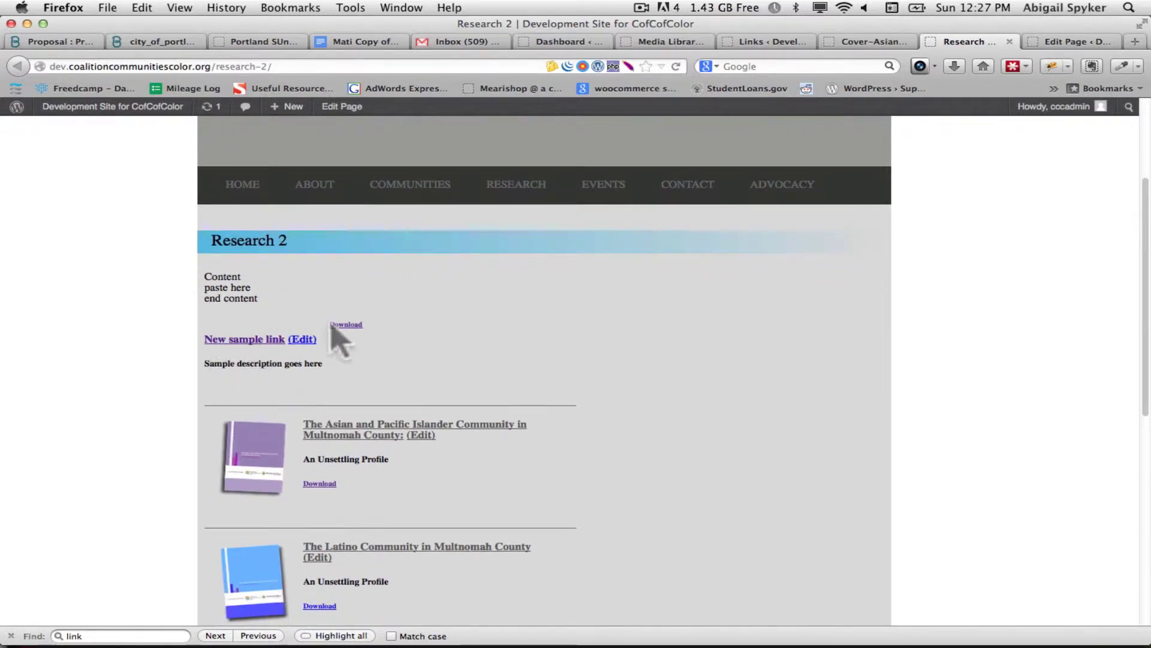
pyautogui.click(882, 42)
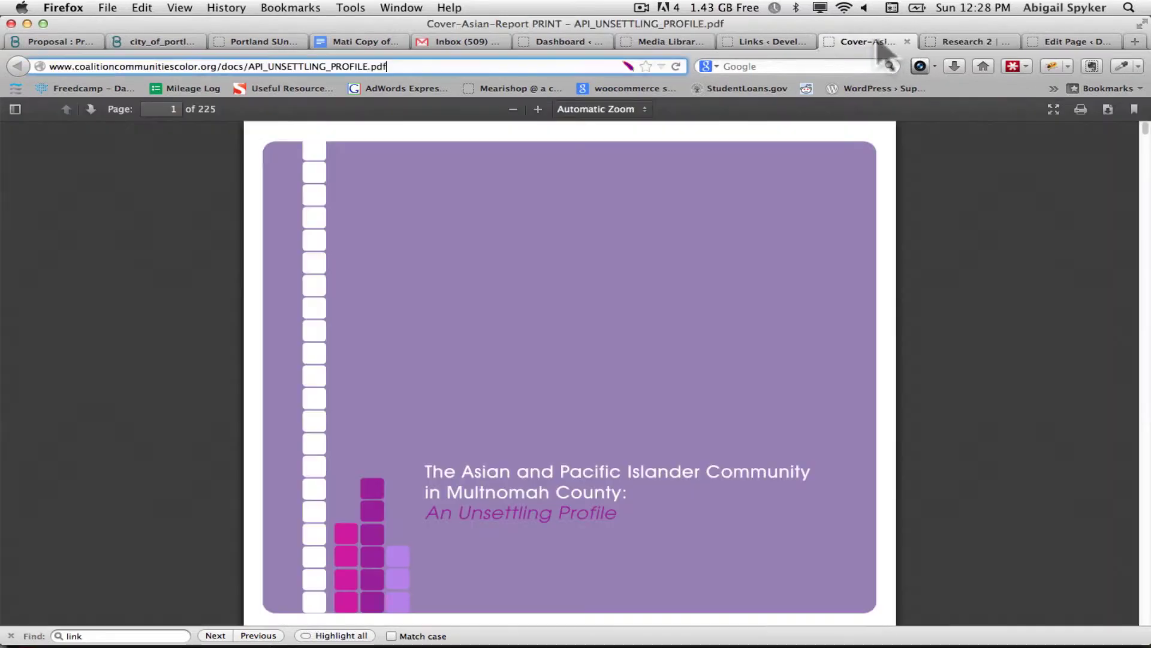
# - Edit New sample link, pick Desktop 2.png for manual upload, and cancel a second file chooser
pyautogui.click(765, 42)
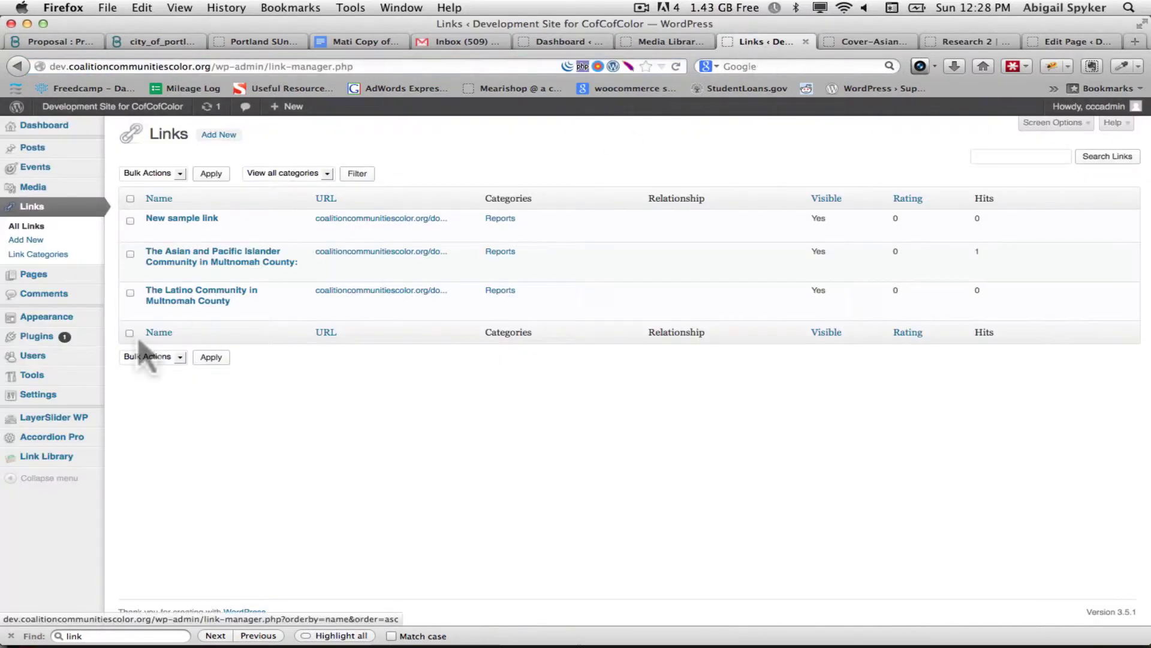
pyautogui.click(155, 230)
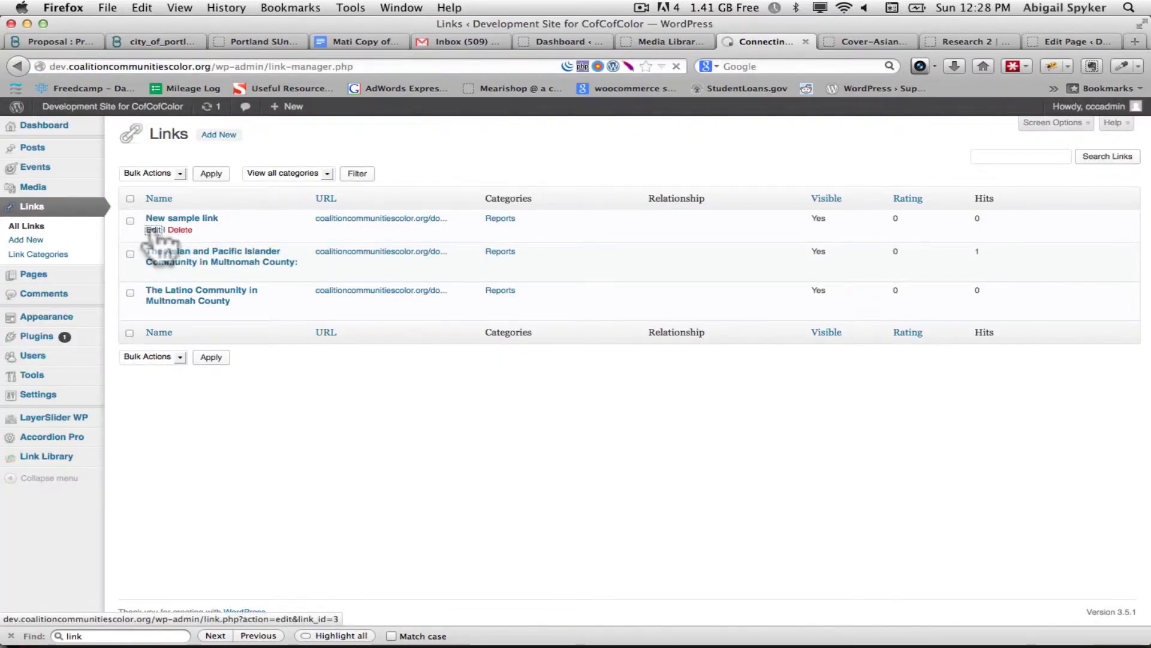
pyautogui.scroll(-5, 431, 297)
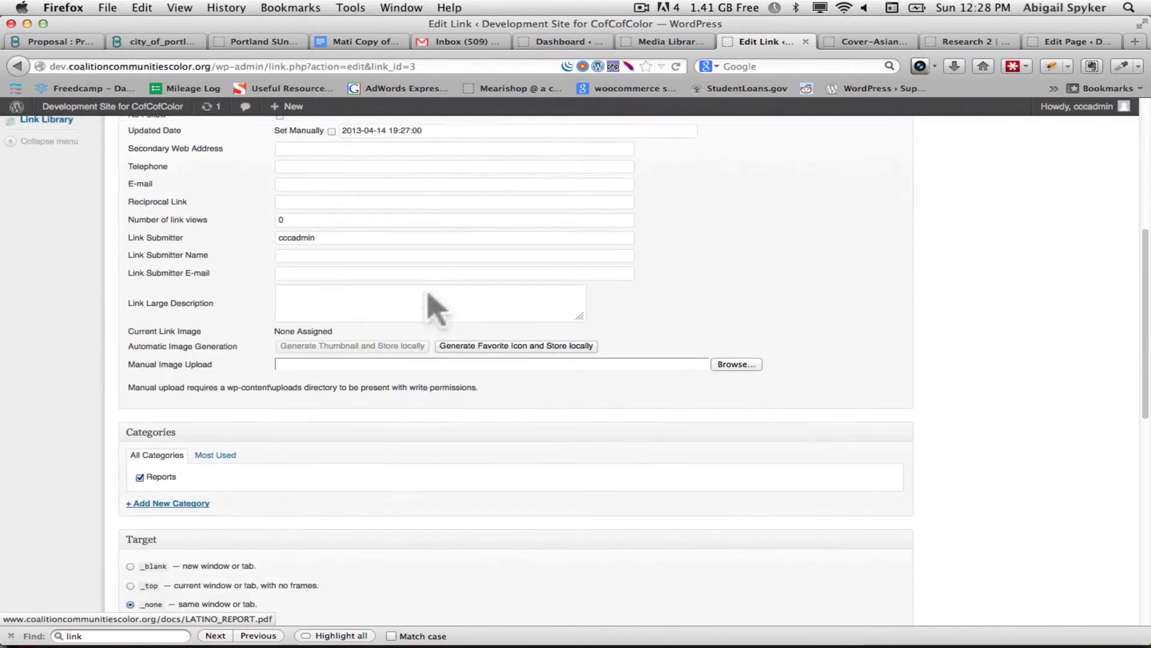
pyautogui.scroll(-1, 431, 306)
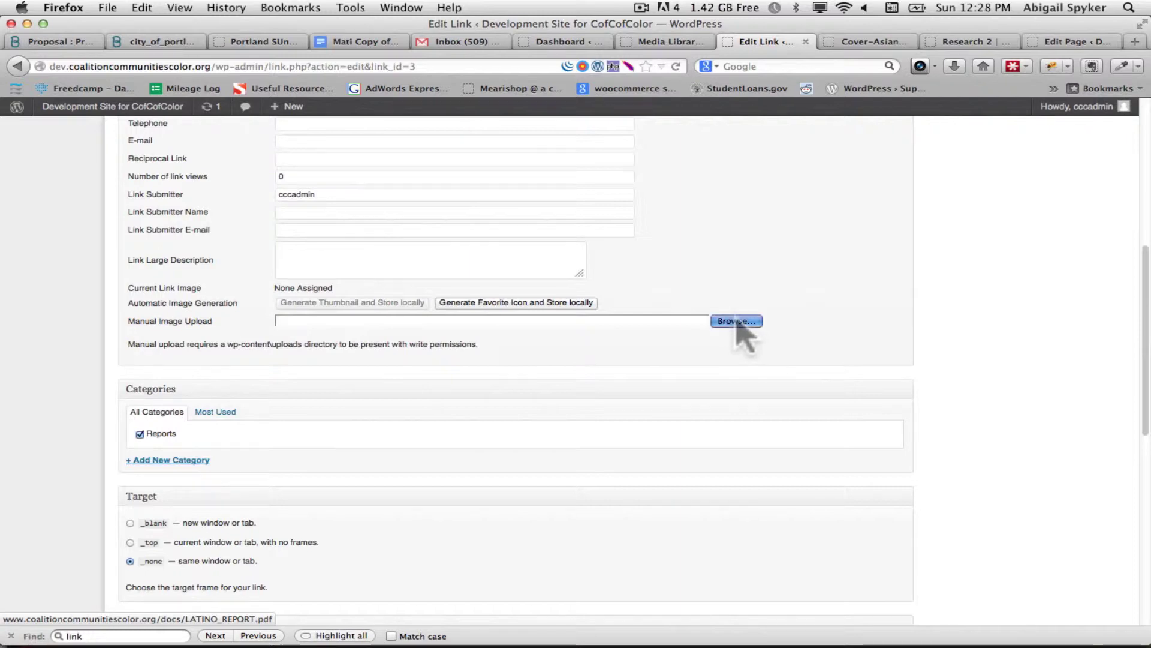
pyautogui.click(736, 321)
pyautogui.click(529, 105)
pyautogui.doubleClick(522, 108)
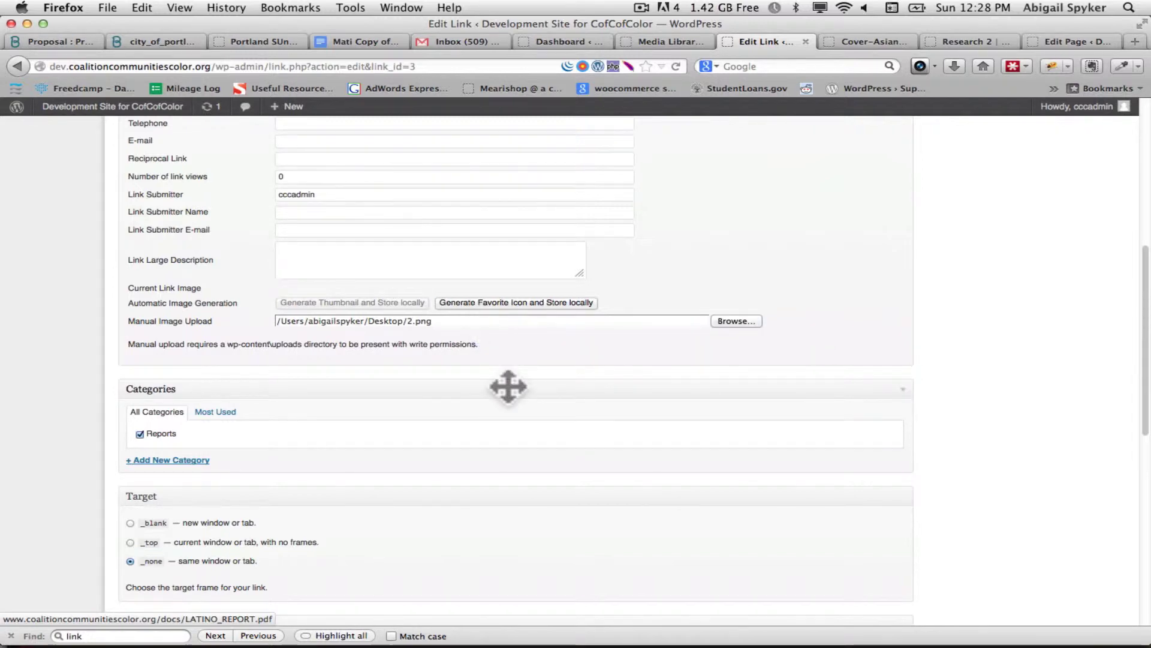
pyautogui.scroll(-5, 509, 387)
pyautogui.scroll(-3, 508, 388)
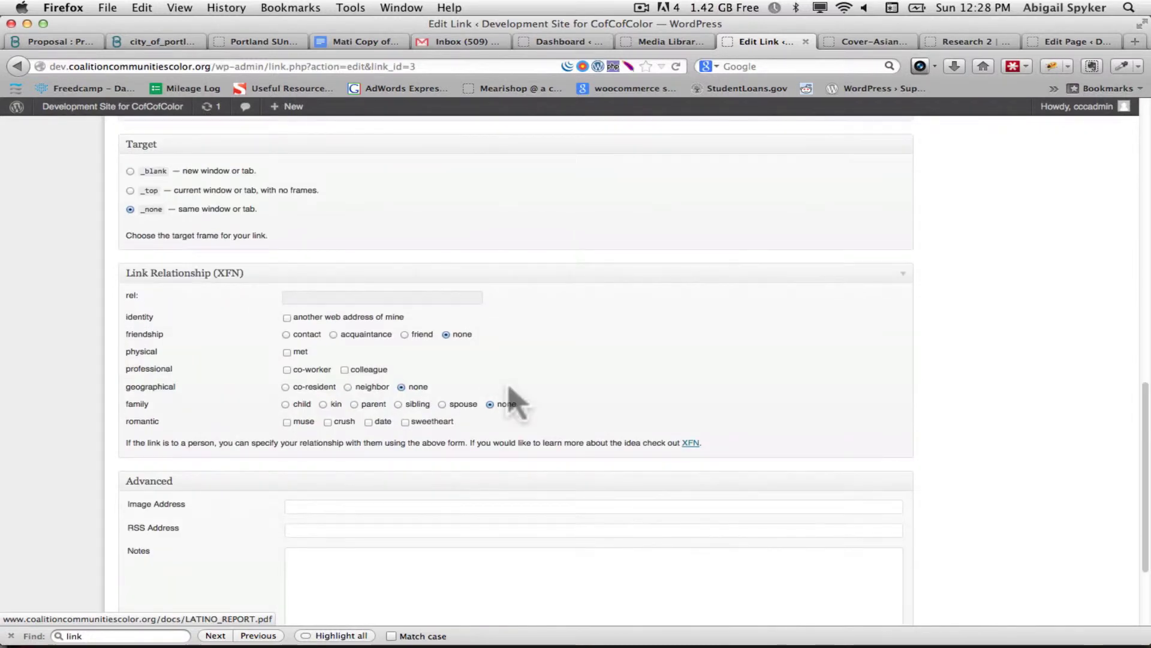
pyautogui.scroll(-3, 508, 386)
pyautogui.scroll(5, 508, 387)
pyautogui.scroll(2, 509, 387)
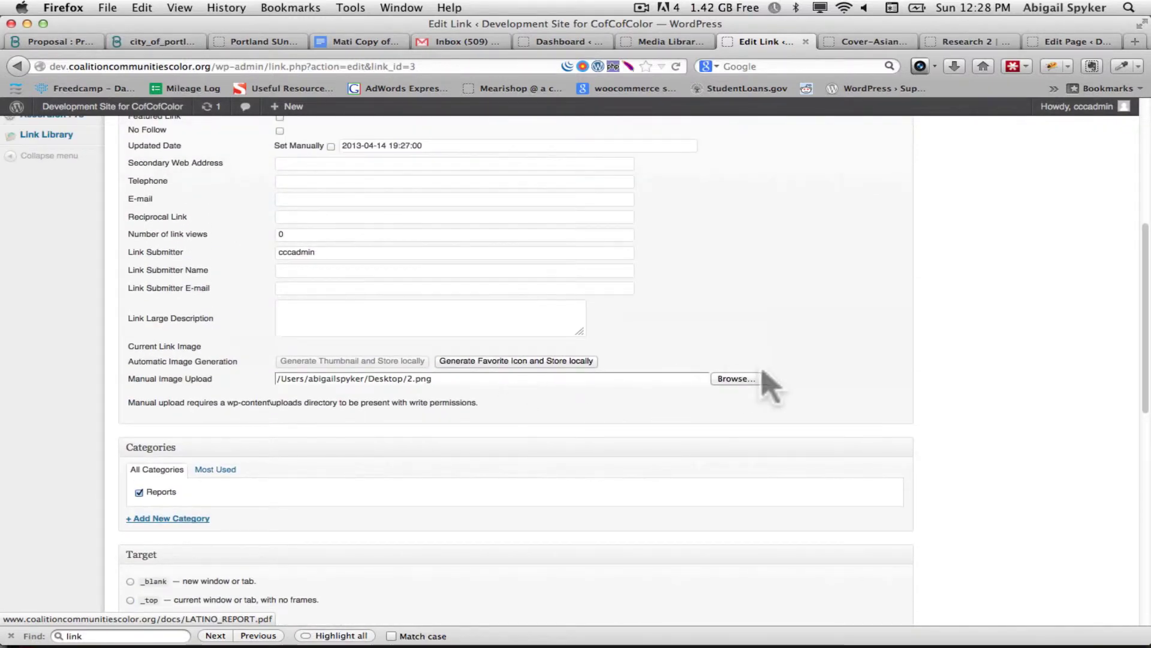
pyautogui.click(736, 378)
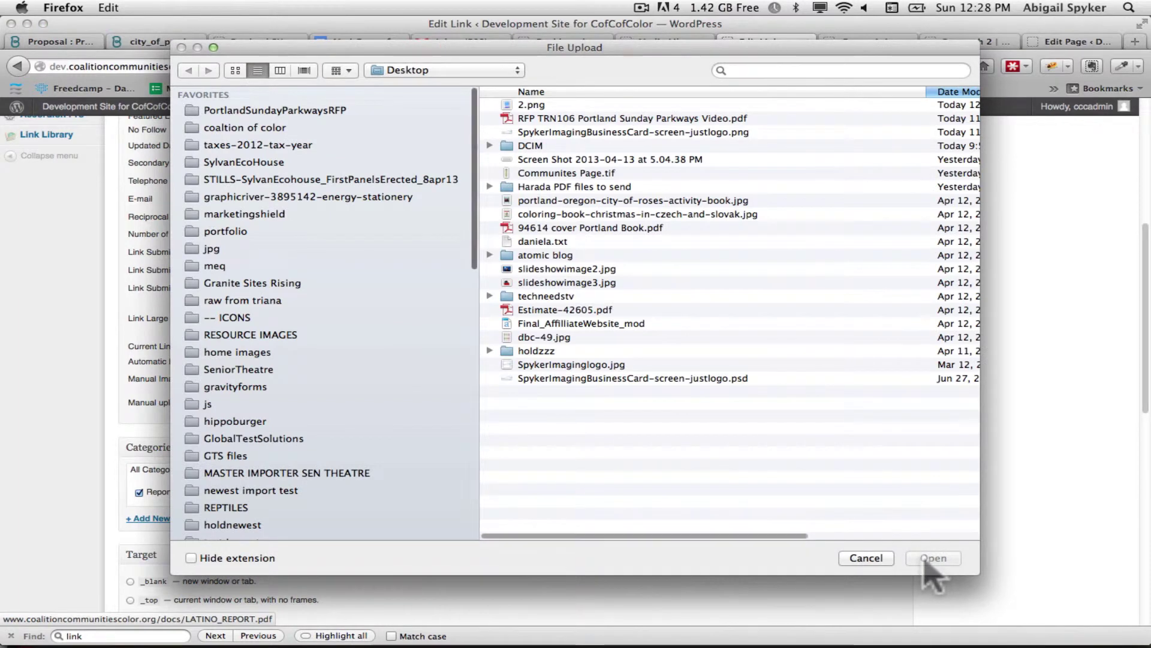
pyautogui.click(861, 558)
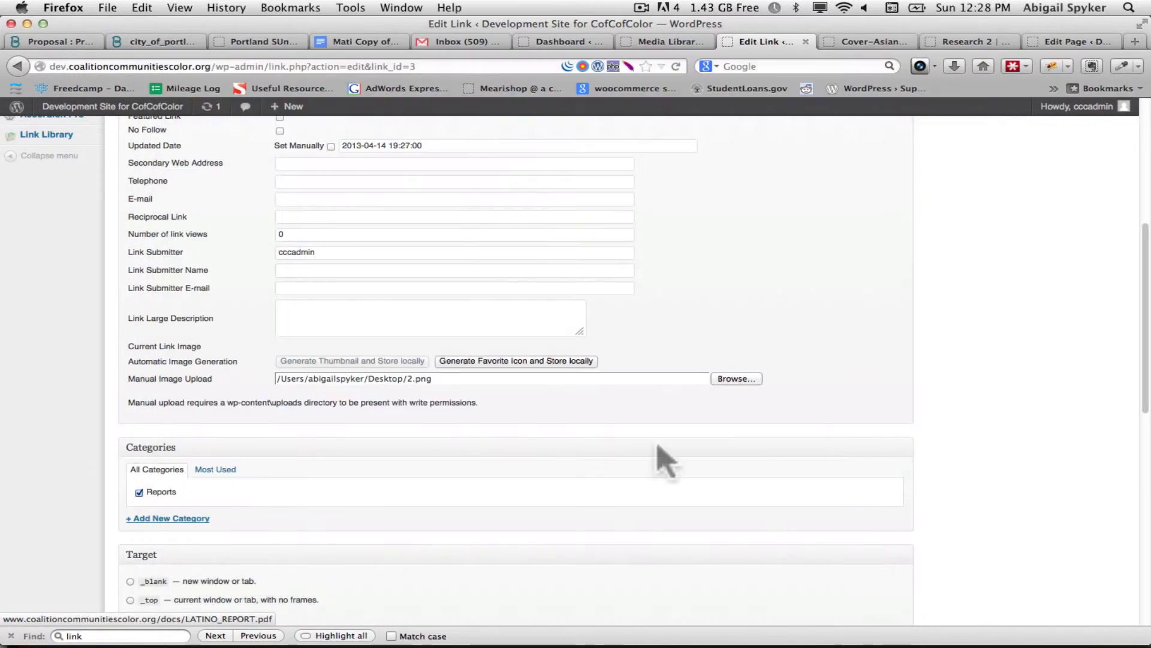
pyautogui.scroll(5, 621, 486)
# - Open the Asian and Pacific Islander link's edit page in a new tab, then return to New sample link
pyautogui.keyDown('super'); pyautogui.click(28, 226); pyautogui.keyUp('super')
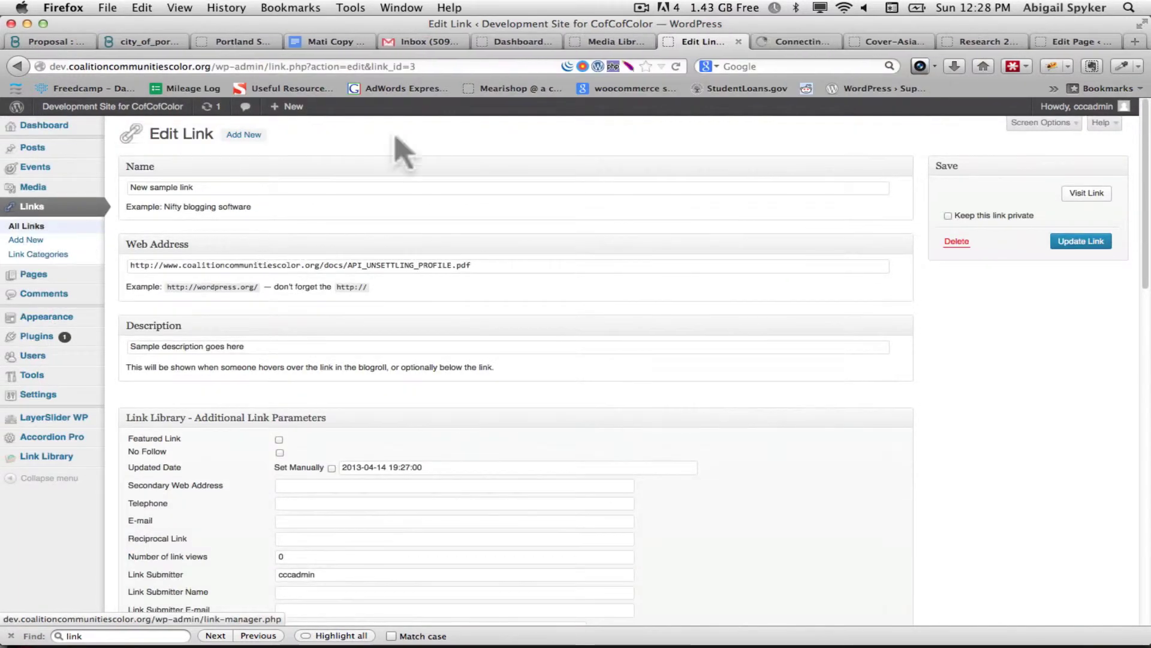
pyautogui.click(789, 46)
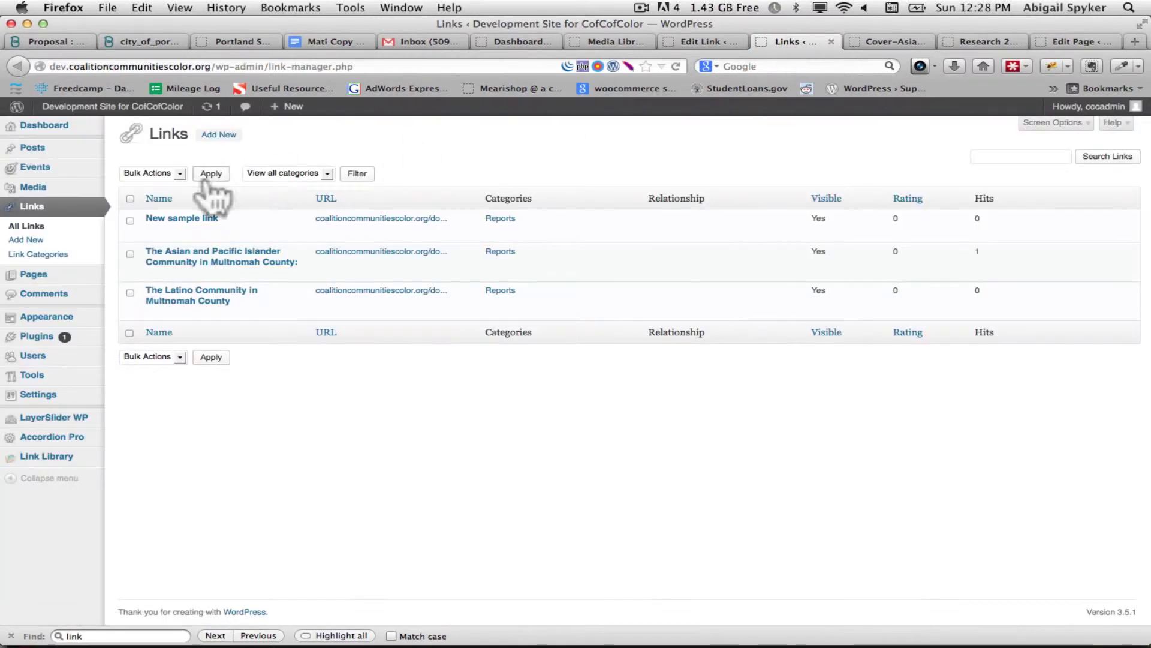
pyautogui.click(202, 262)
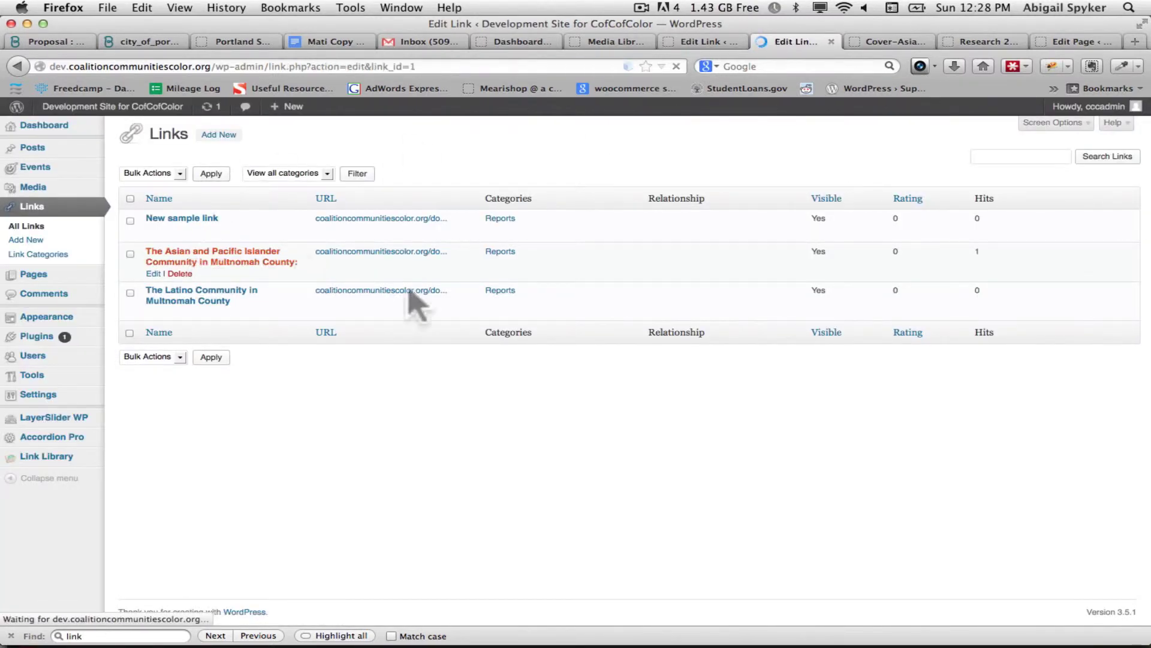
pyautogui.scroll(-5, 551, 342)
pyautogui.scroll(-2, 559, 355)
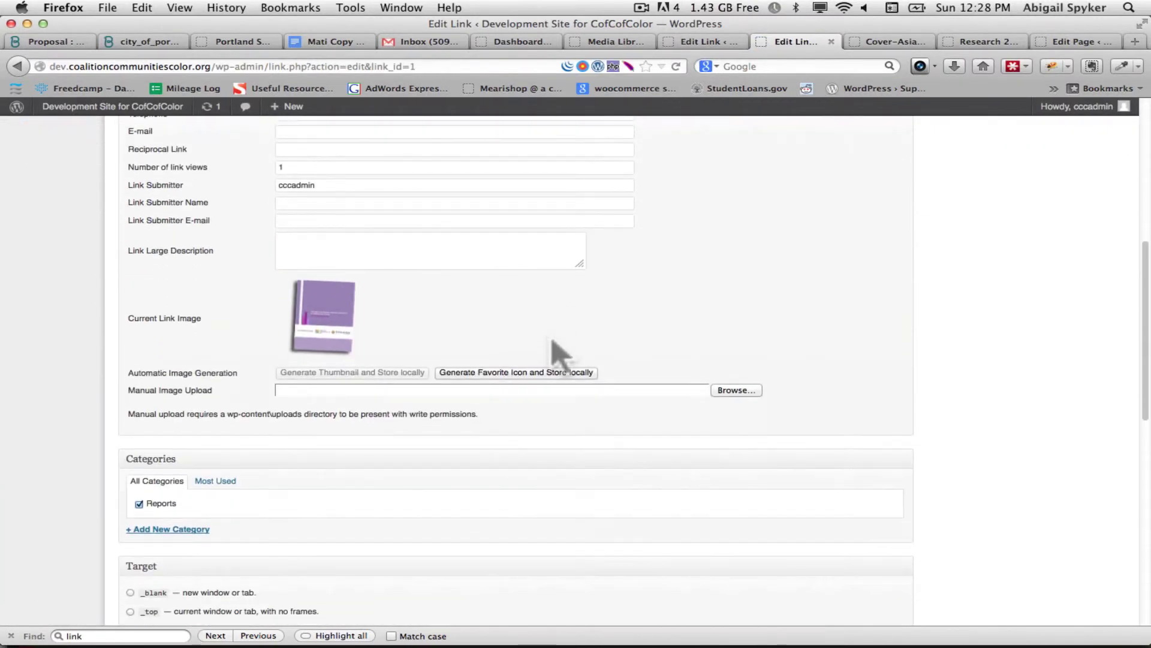
pyautogui.scroll(2, 558, 355)
pyautogui.scroll(2, 557, 355)
pyautogui.scroll(-5, 559, 355)
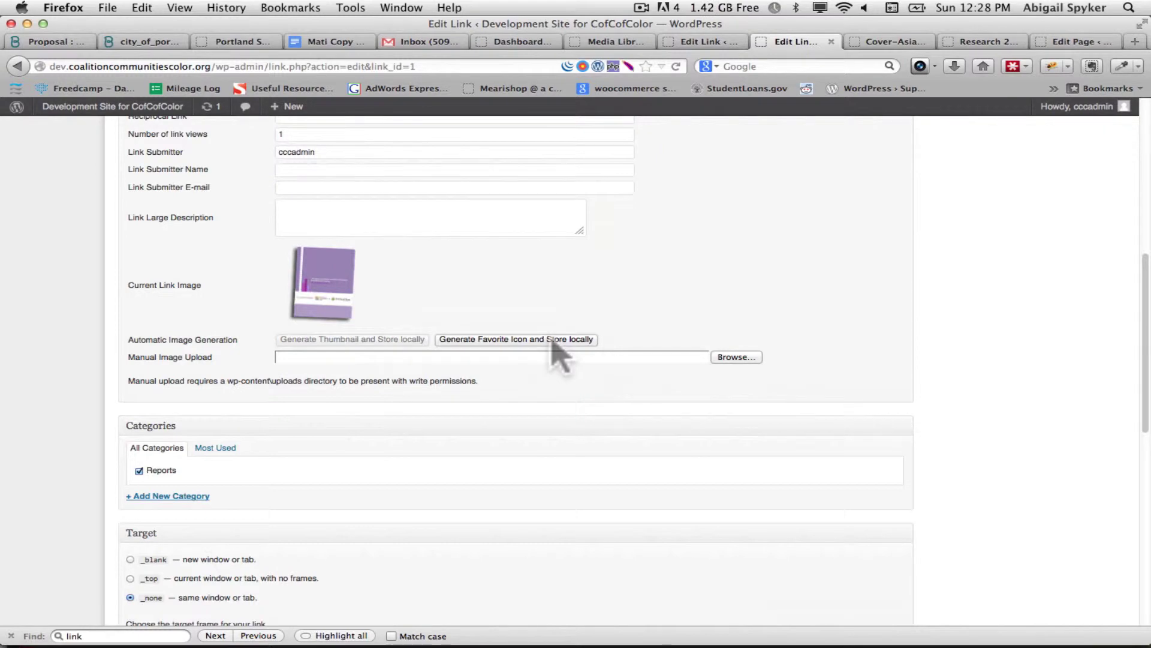
pyautogui.click(706, 41)
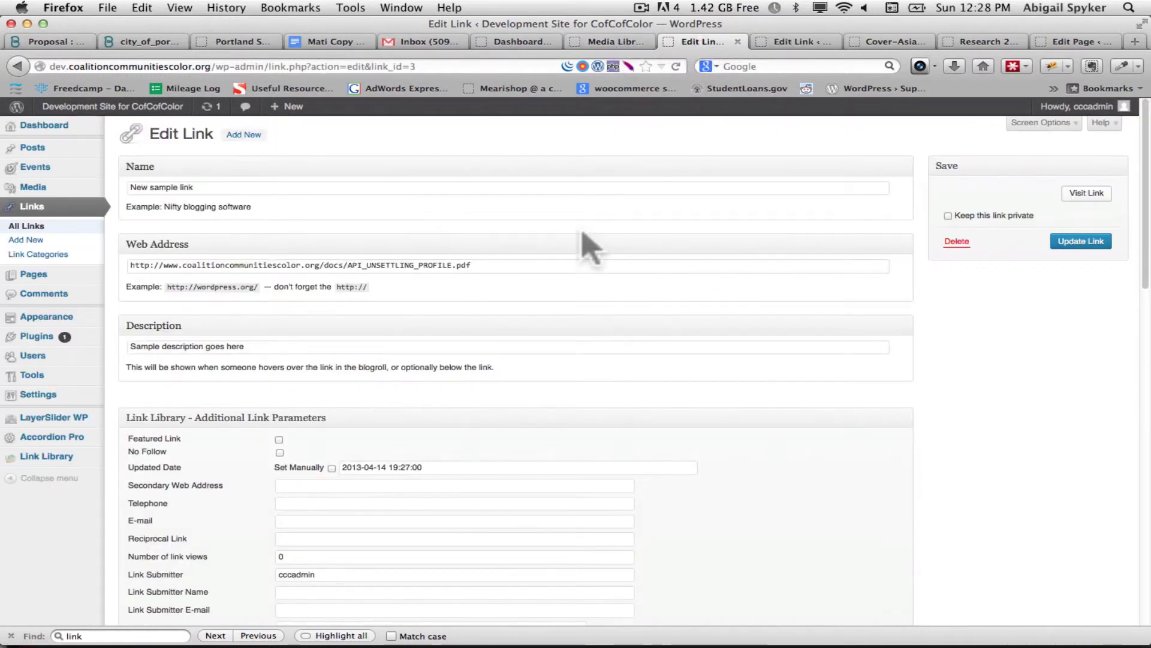
pyautogui.scroll(-1, 586, 245)
pyautogui.scroll(-5, 585, 244)
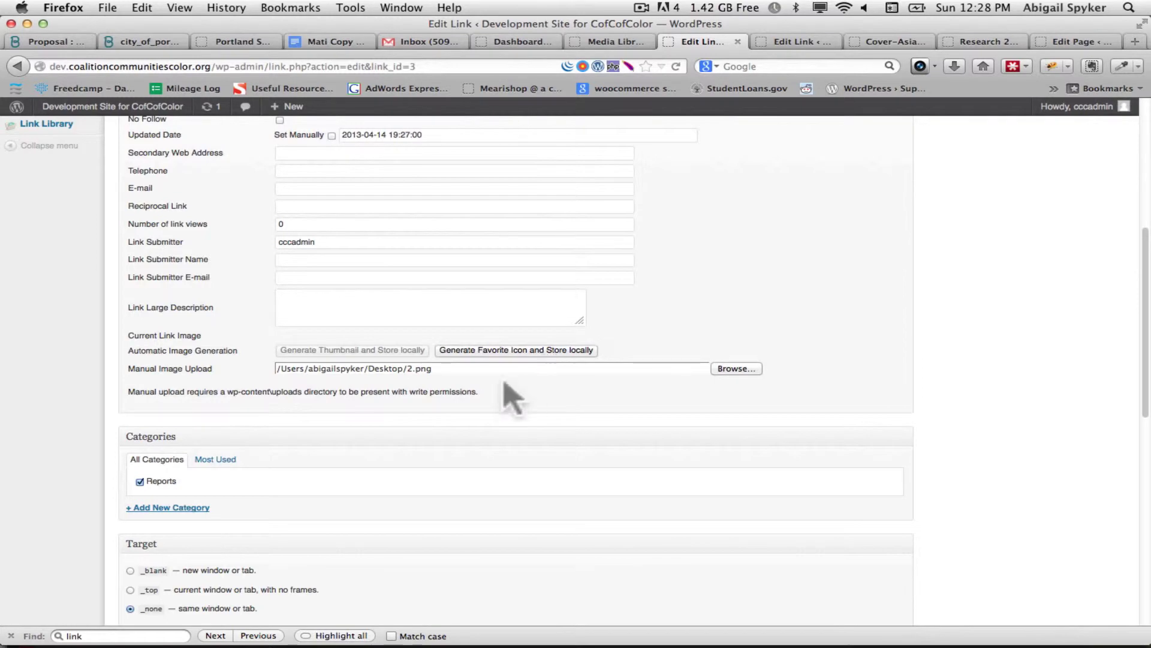
pyautogui.scroll(-6, 547, 369)
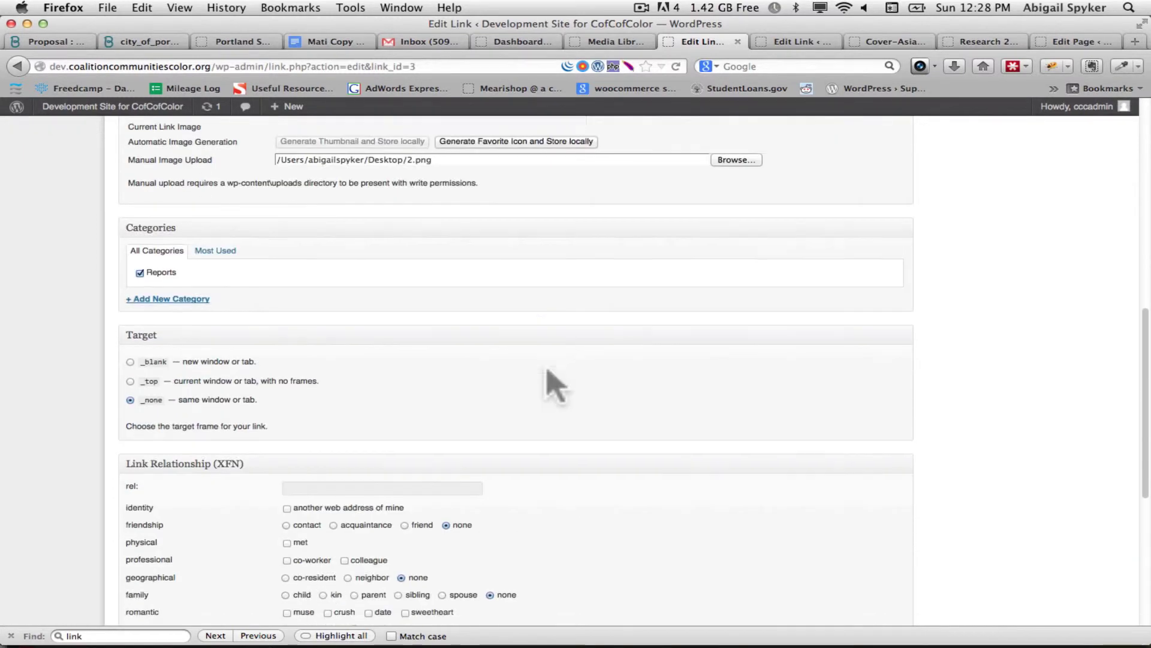
pyautogui.scroll(2, 547, 369)
pyautogui.scroll(2, 547, 383)
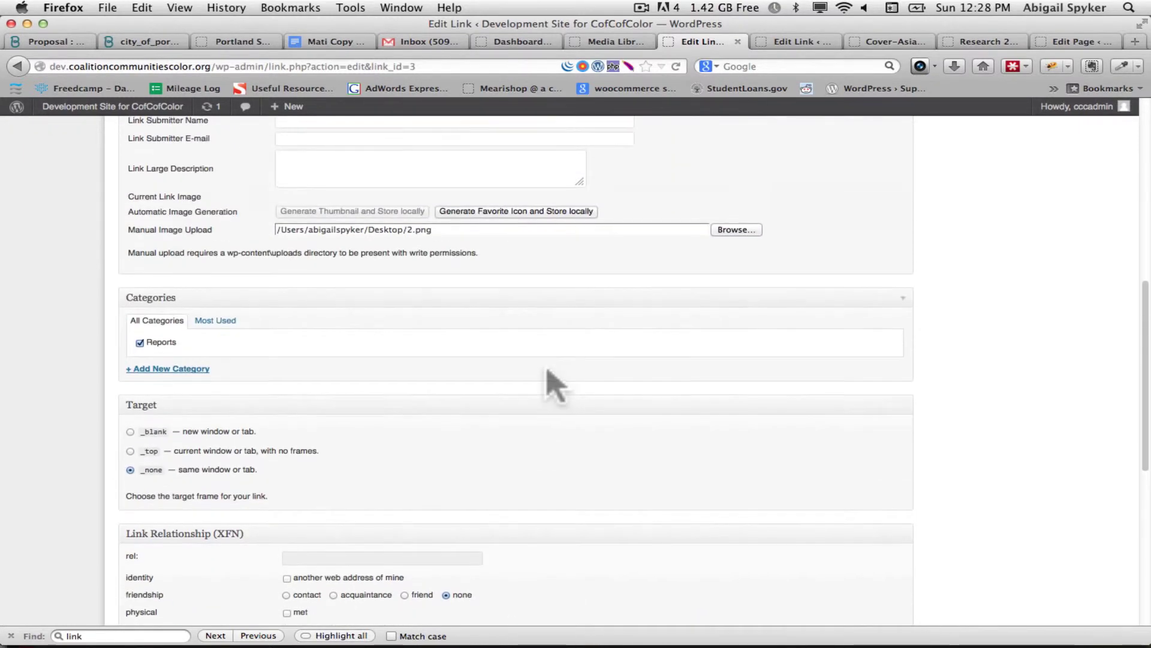
pyautogui.scroll(5, 782, 271)
pyautogui.scroll(2, 781, 261)
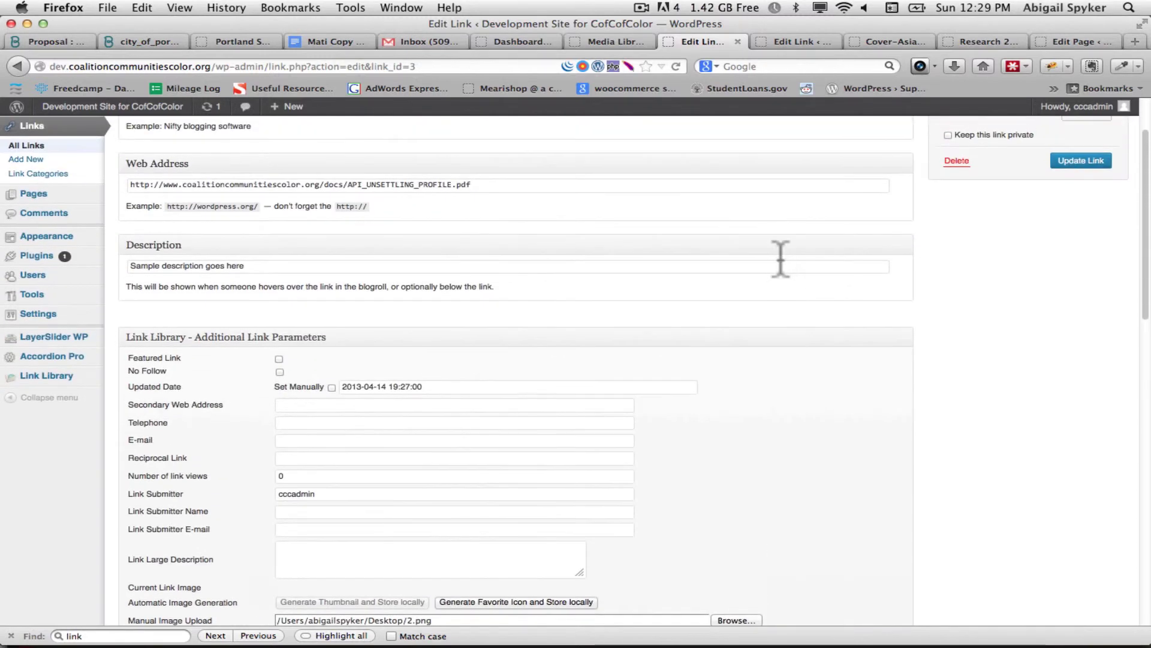
# - Update New sample link and reopen it to check its cover thumbnail
pyautogui.click(1089, 162)
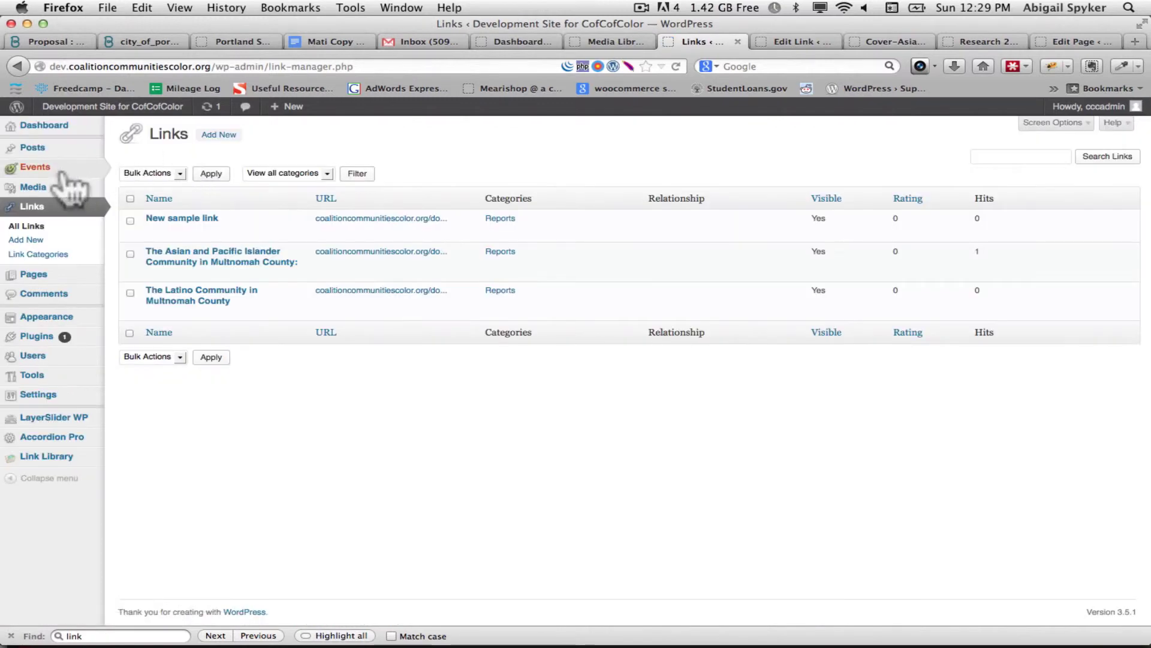
pyautogui.click(153, 230)
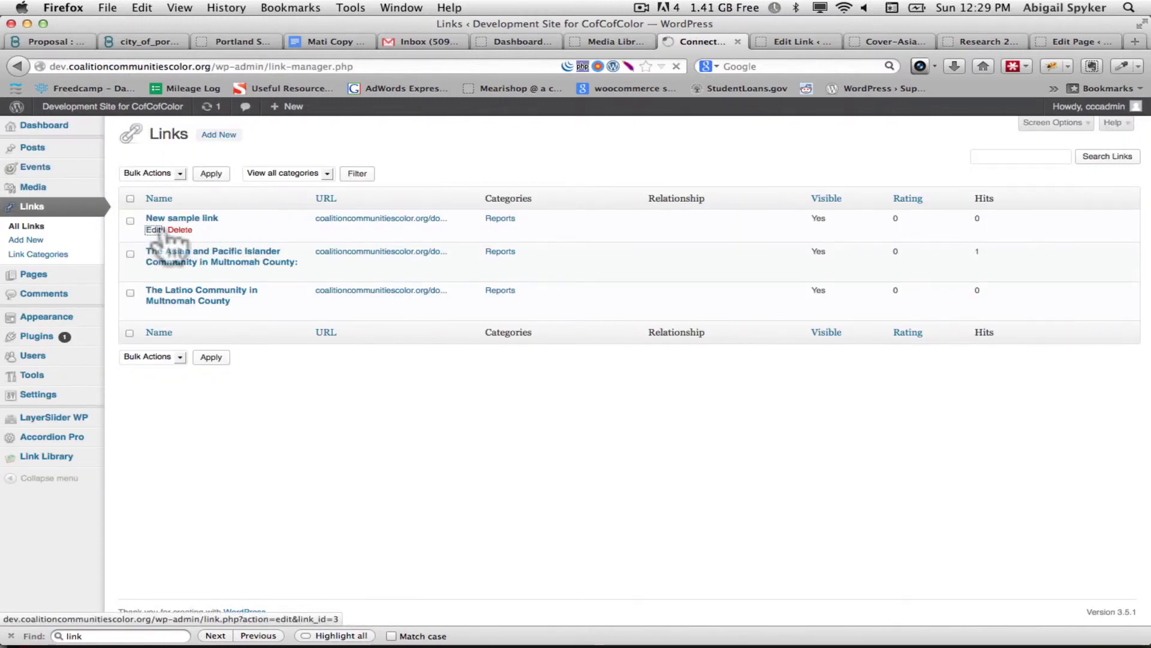
pyautogui.scroll(-5, 387, 314)
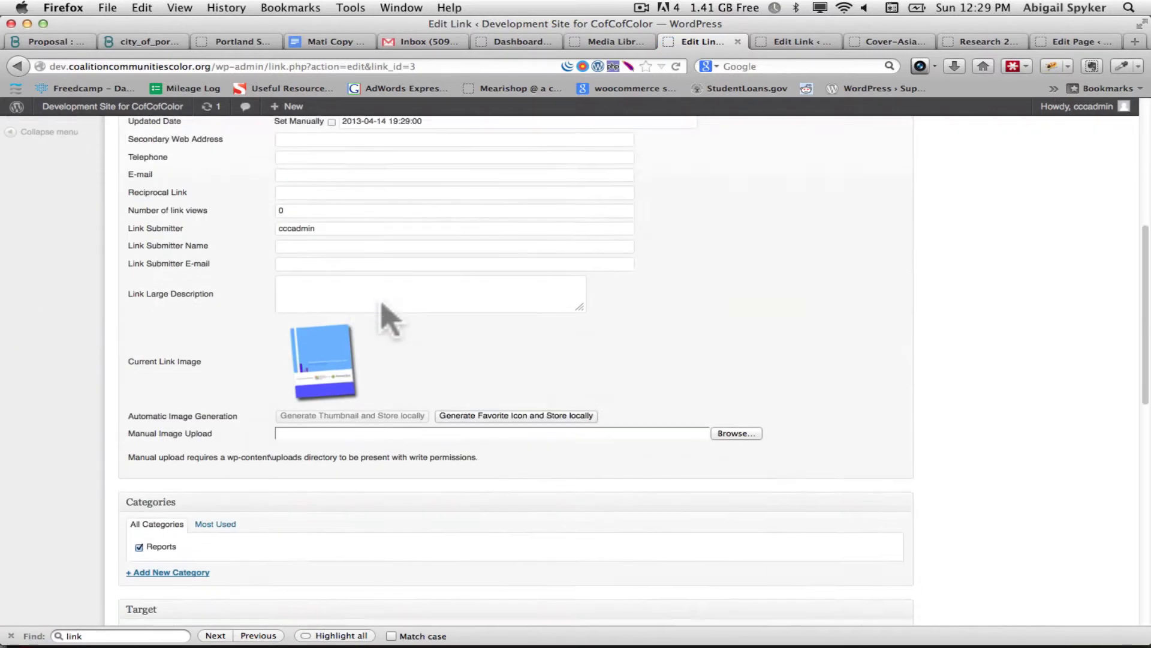
pyautogui.scroll(-2, 389, 317)
pyautogui.scroll(10, 387, 315)
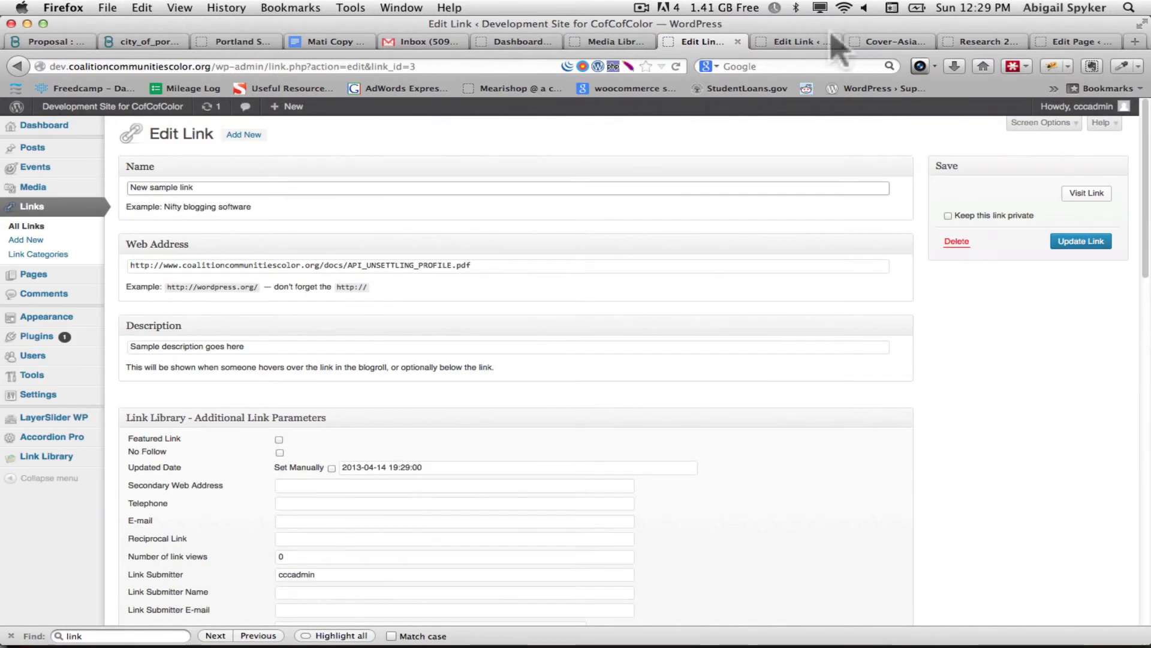
pyautogui.click(803, 41)
# - Reload Research 2 to show New sample link's blue cover thumbnail above the reports
pyautogui.click(898, 46)
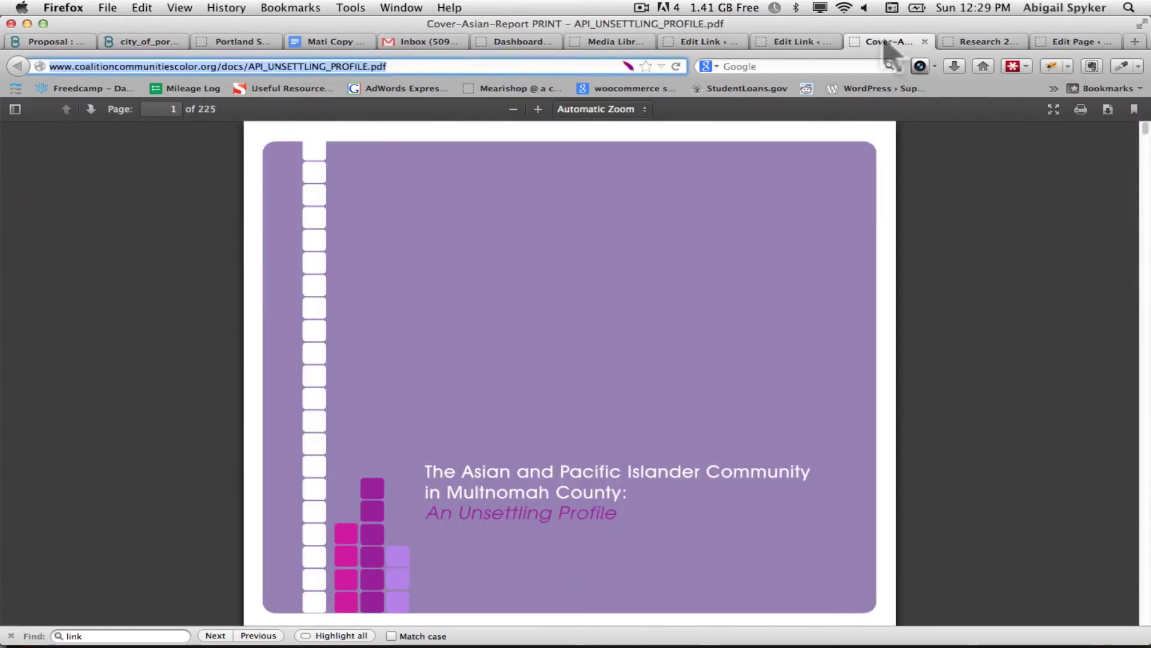
pyautogui.click(986, 45)
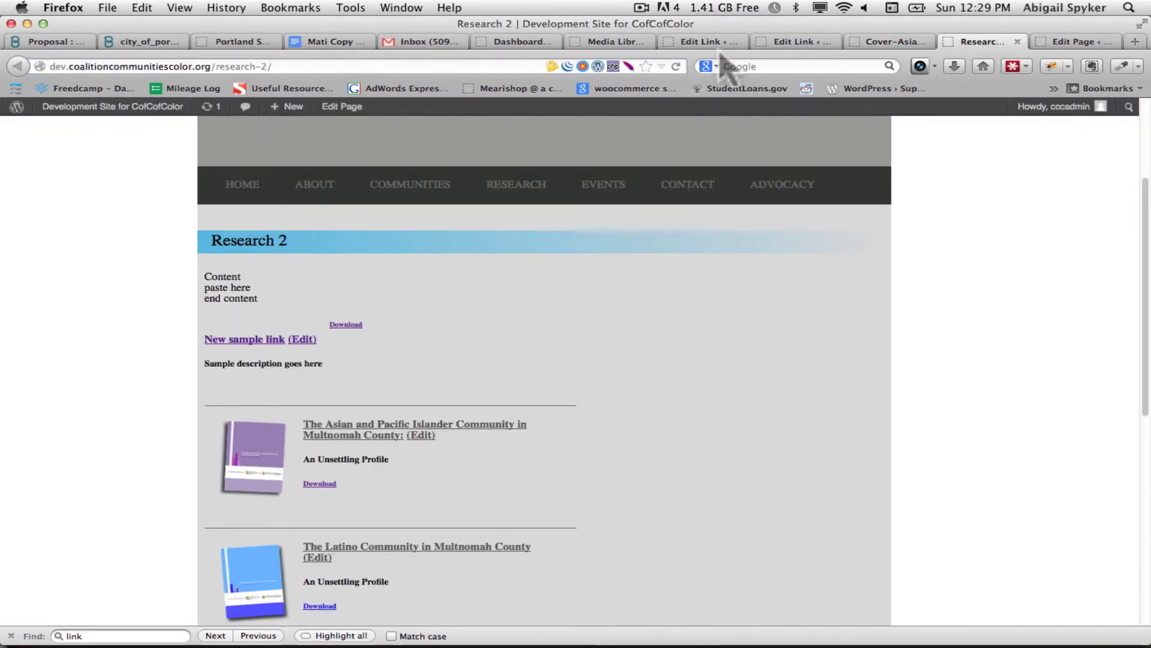
pyautogui.click(676, 66)
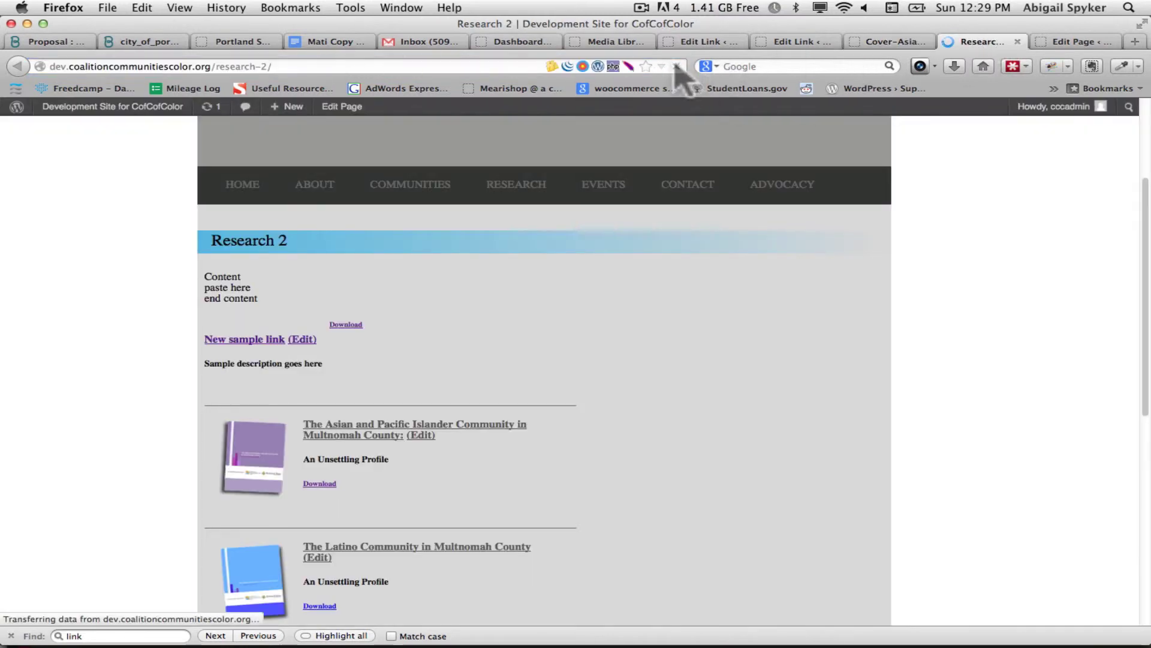
pyautogui.scroll(-1, 584, 323)
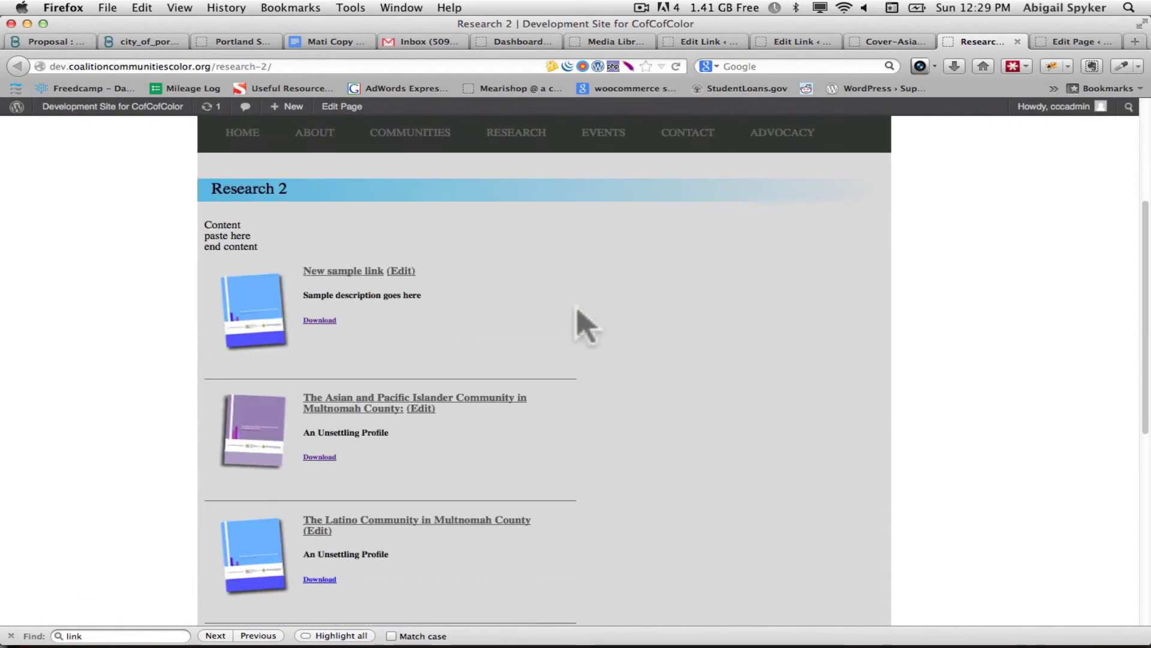